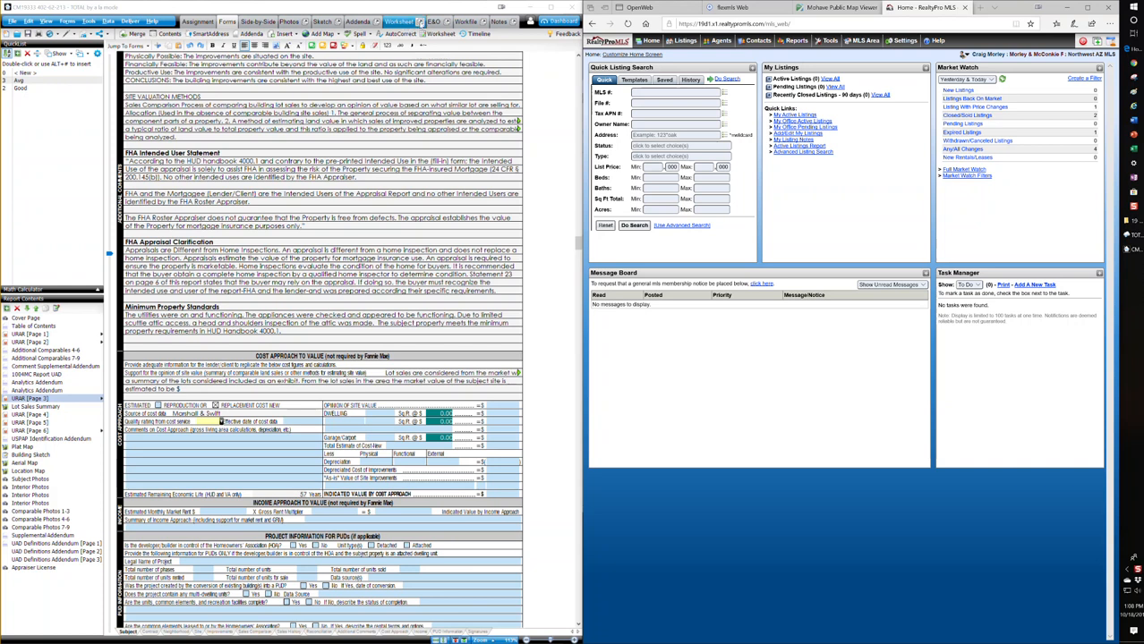
Open the Marshall & Swift cost data on the report worksheet's Sheet2 and set the Cost Summary's Base value to 88.5.
{"action": "left_click", "coordinate": [419, 21]}
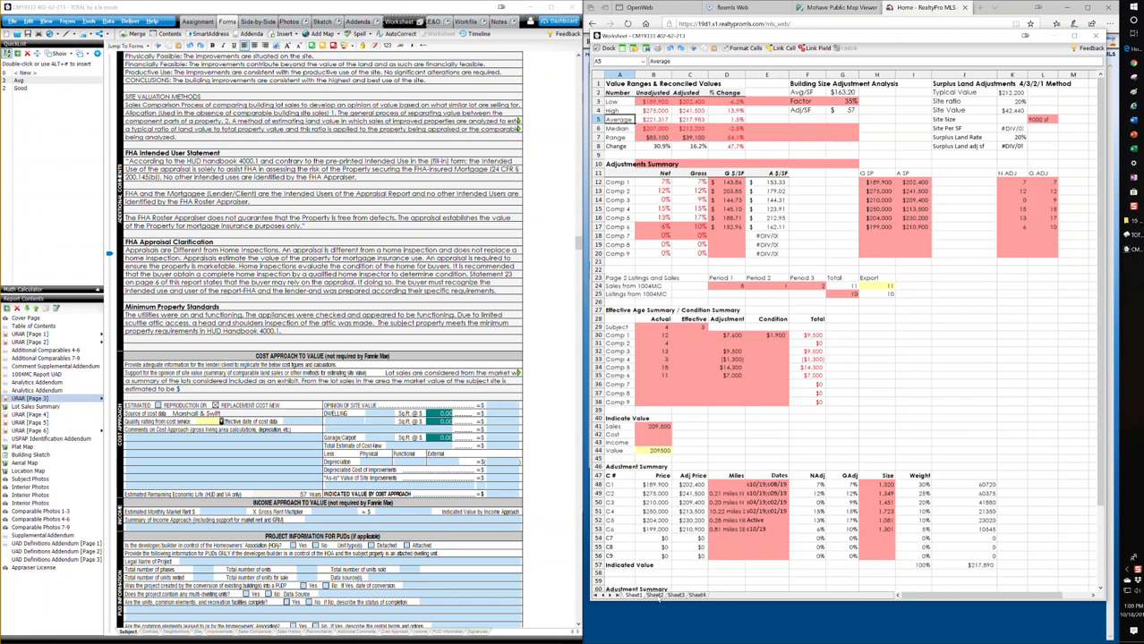
{"action": "left_click", "coordinate": [658, 596]}
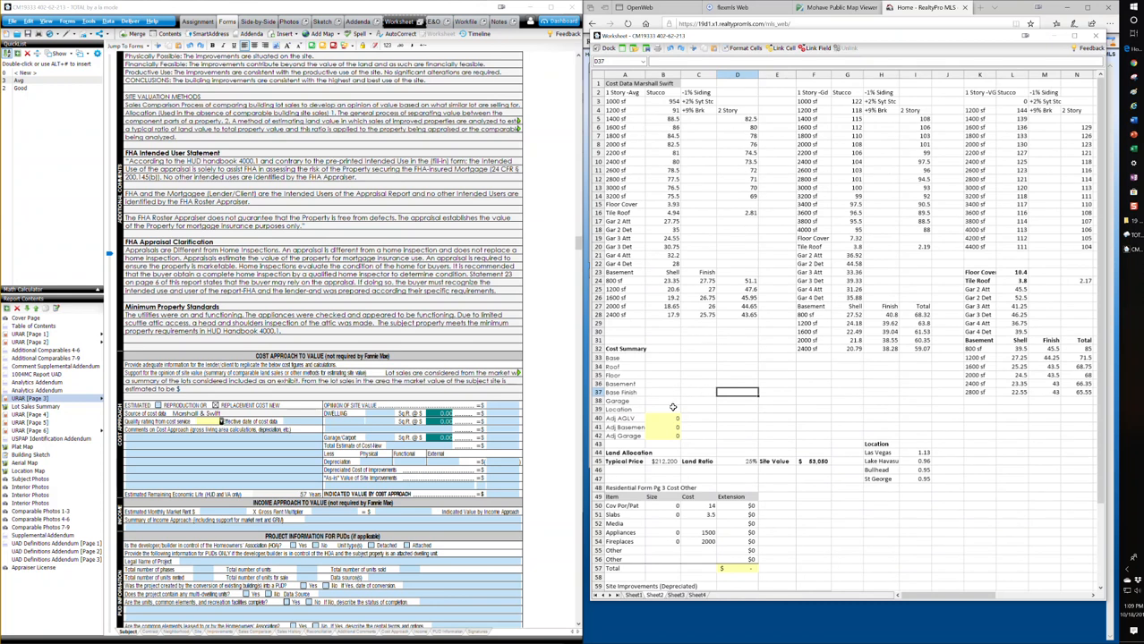
{"action": "left_click", "coordinate": [659, 359]}
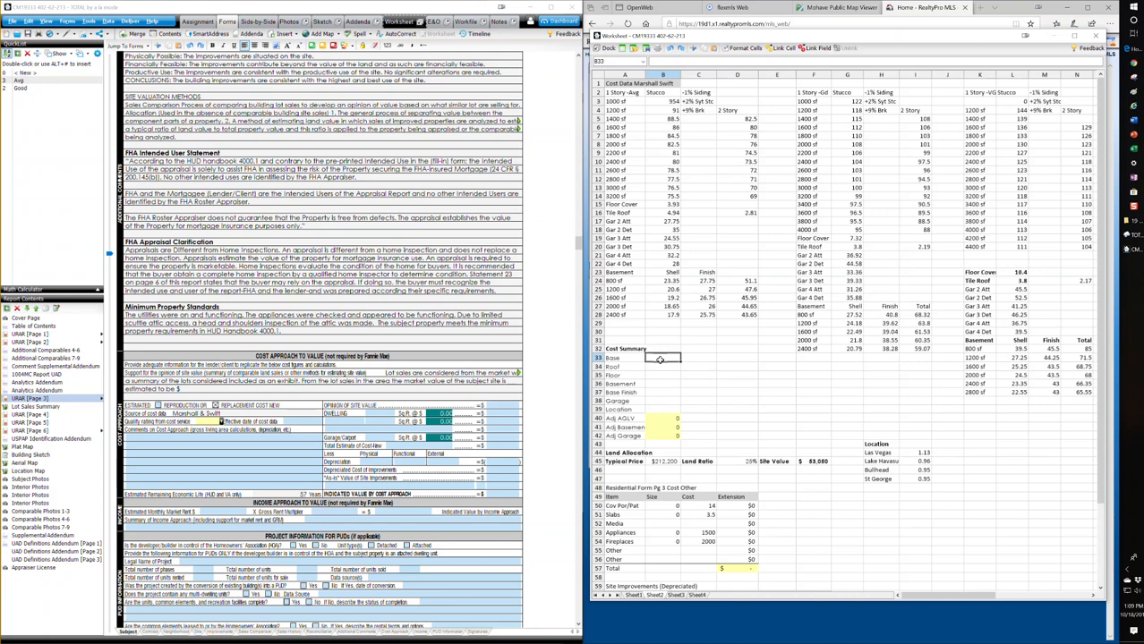
{"action": "left_click", "coordinate": [667, 118]}
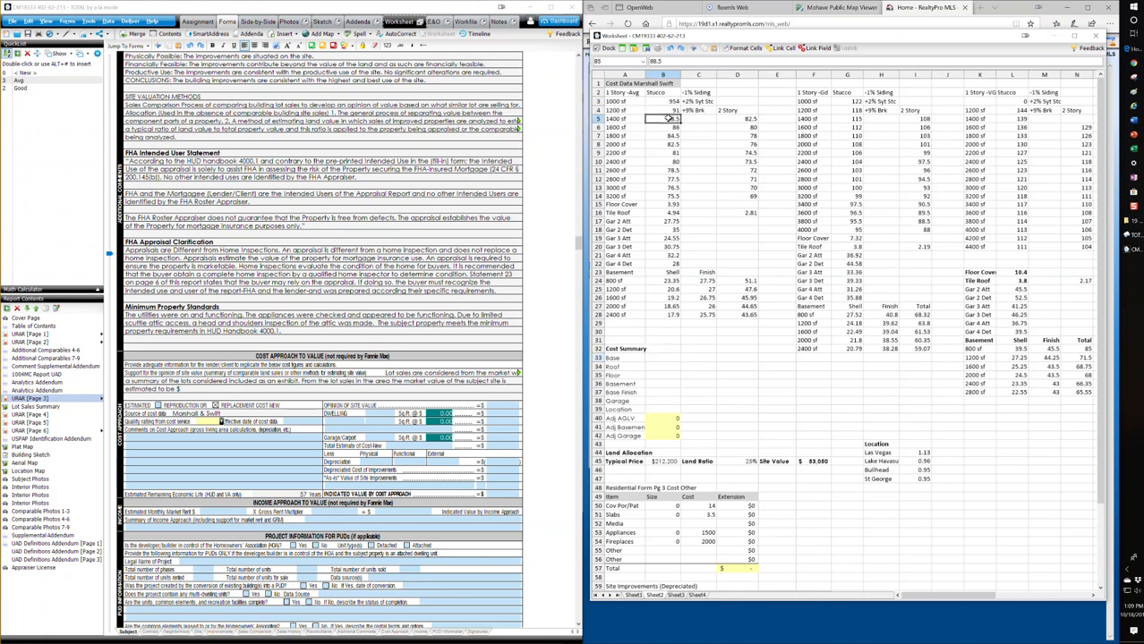
{"action": "left_click", "coordinate": [662, 357]}
{"action": "type", "text": "88"}
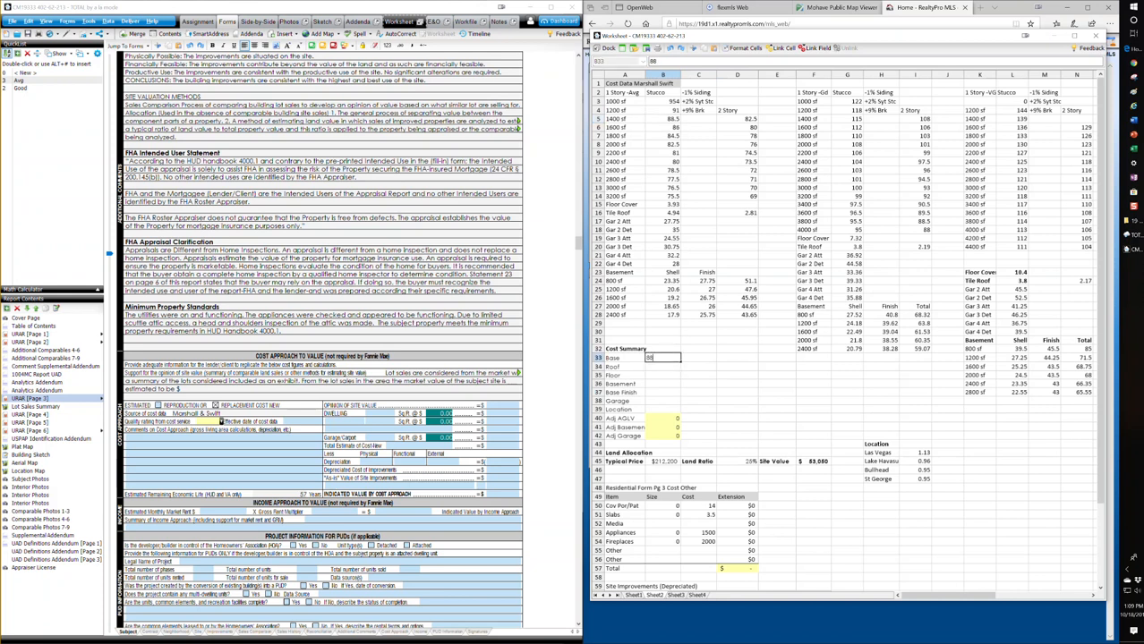
{"action": "type", "text": ".5"}
{"action": "key", "text": "Return"}
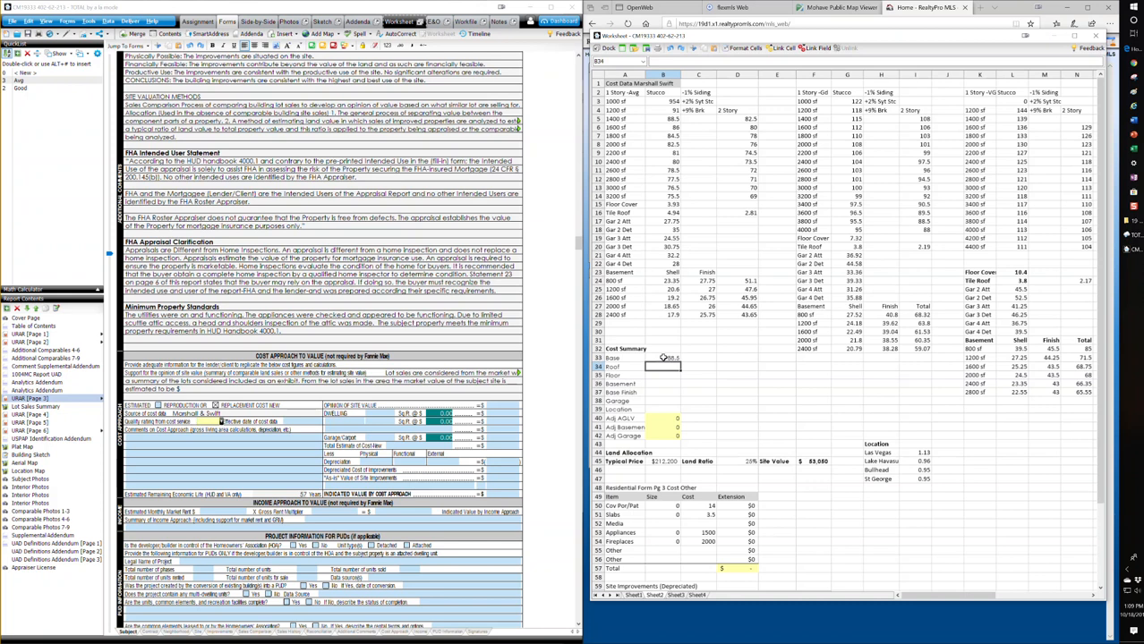
Fill in the Cost Summary's Roof value as 4.94 and its Floor value as 3.93 from the average-quality column.
{"action": "left_click", "coordinate": [660, 213]}
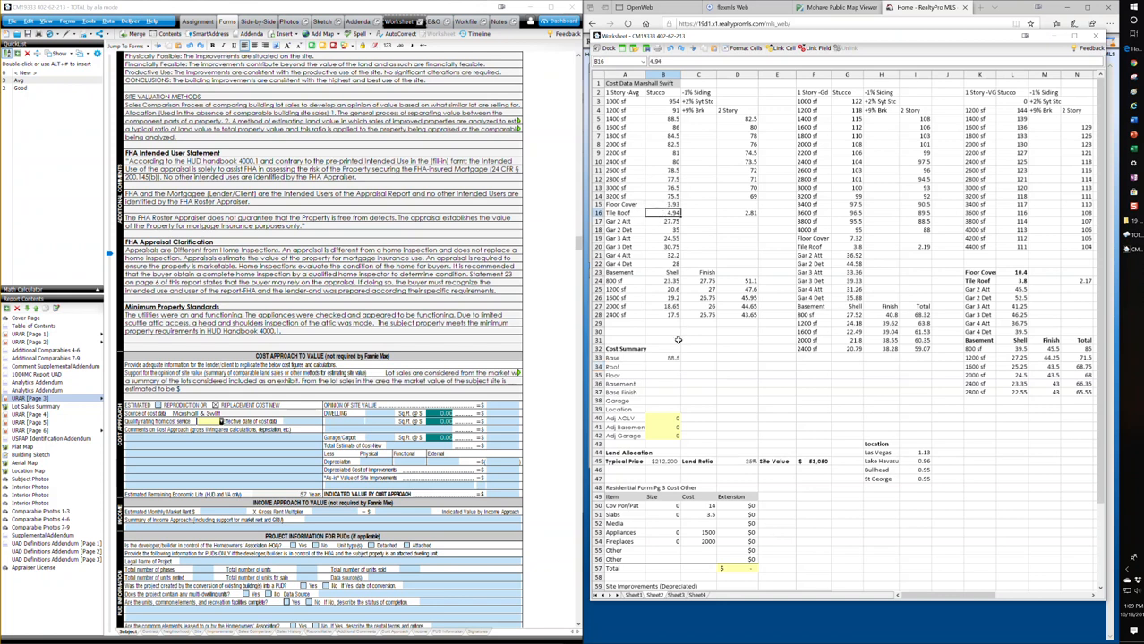
{"action": "left_click", "coordinate": [667, 367]}
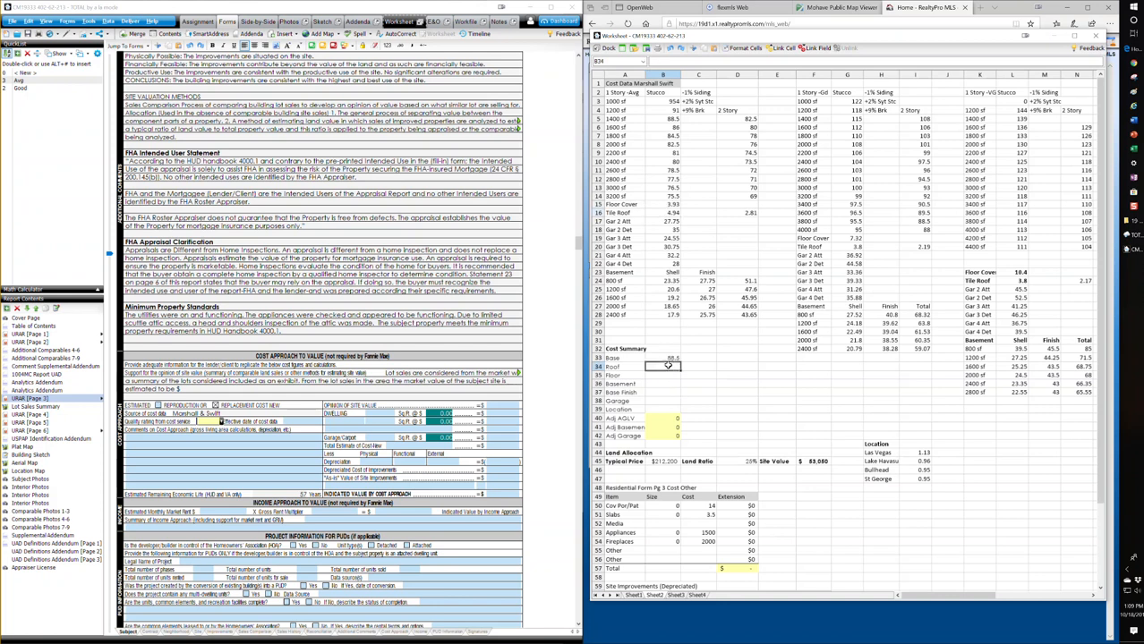
{"action": "type", "text": "4.94"}
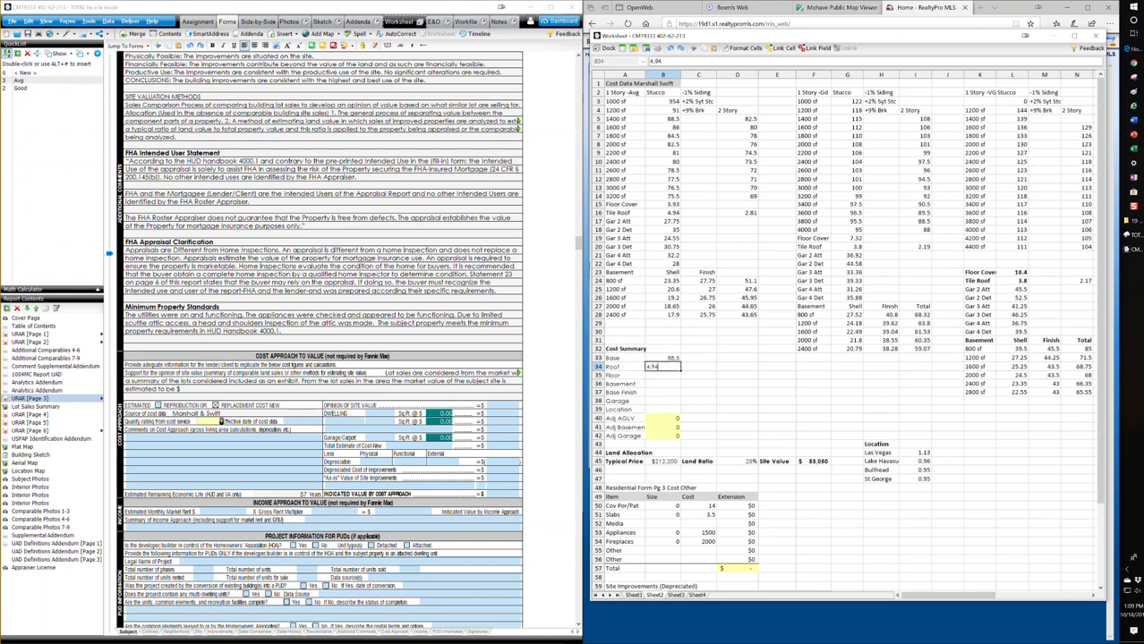
{"action": "key", "text": "Return"}
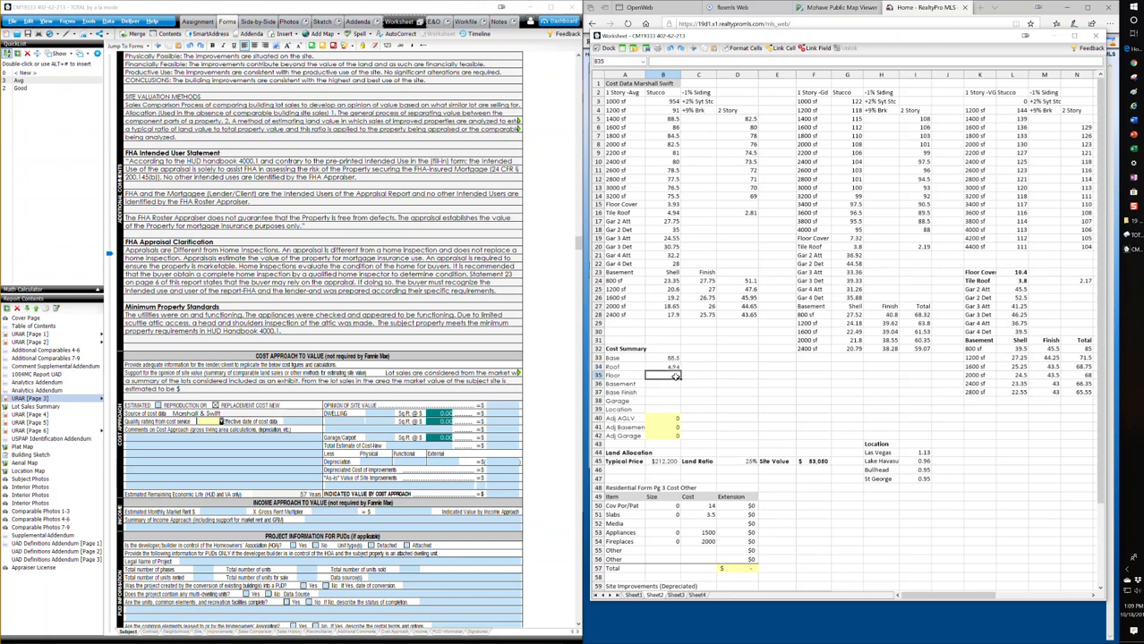
{"action": "left_click", "coordinate": [673, 205]}
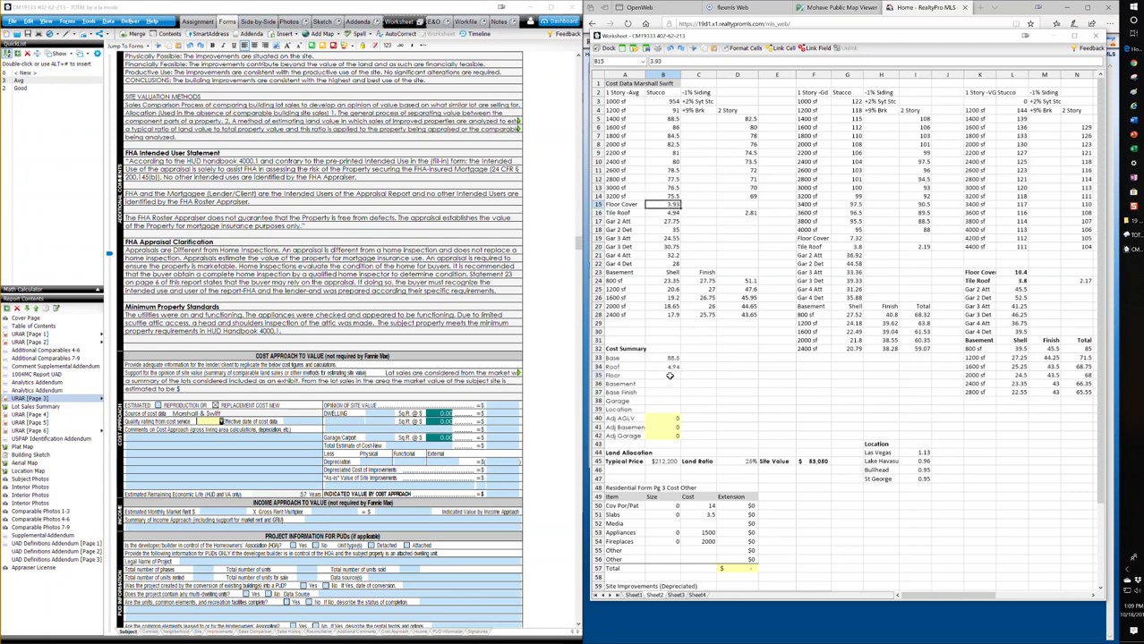
{"action": "left_click", "coordinate": [668, 375]}
{"action": "type", "text": "3.93"}
Set the Cost Summary's Garage value to 27.7, based on the average-quality two-car attached garage rate.
{"action": "left_click", "coordinate": [657, 401]}
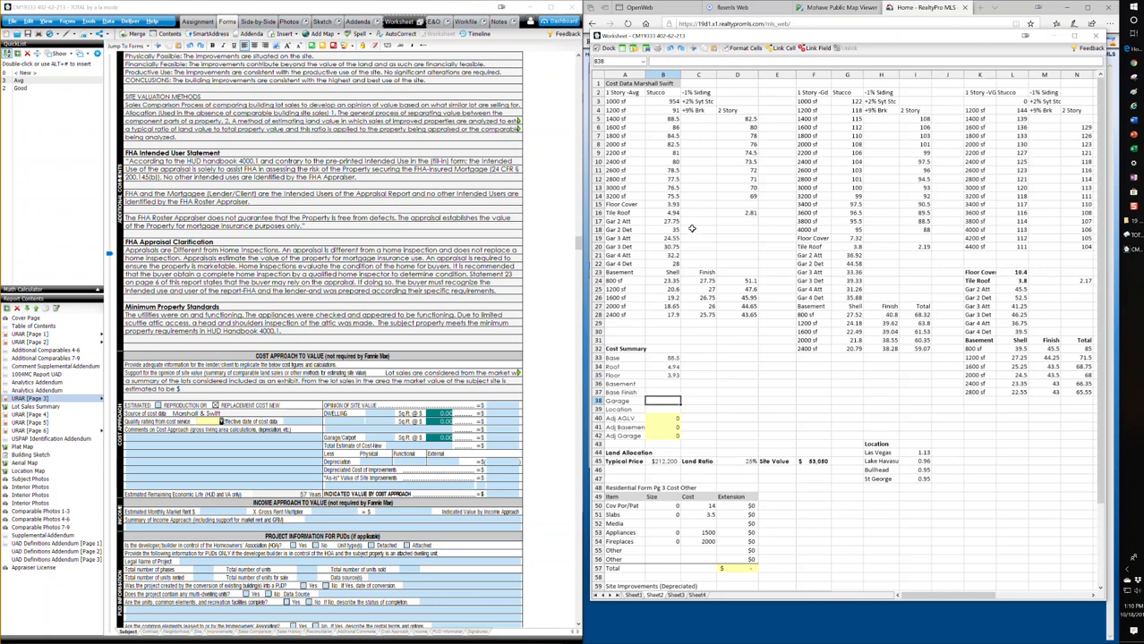
{"action": "left_click", "coordinate": [670, 223]}
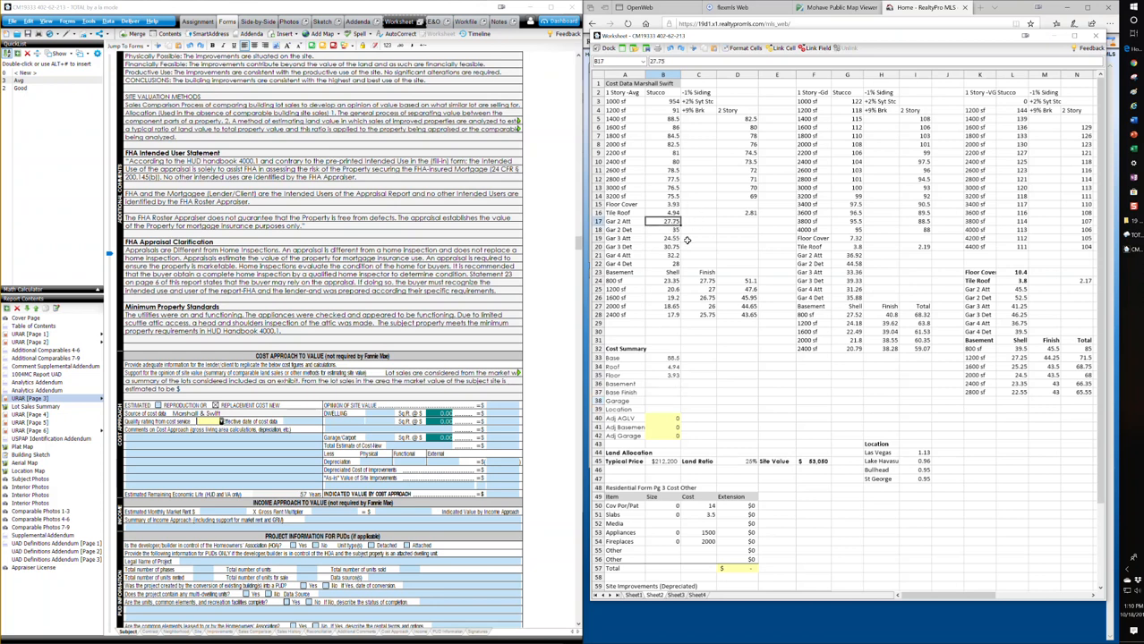
{"action": "left_click", "coordinate": [667, 402]}
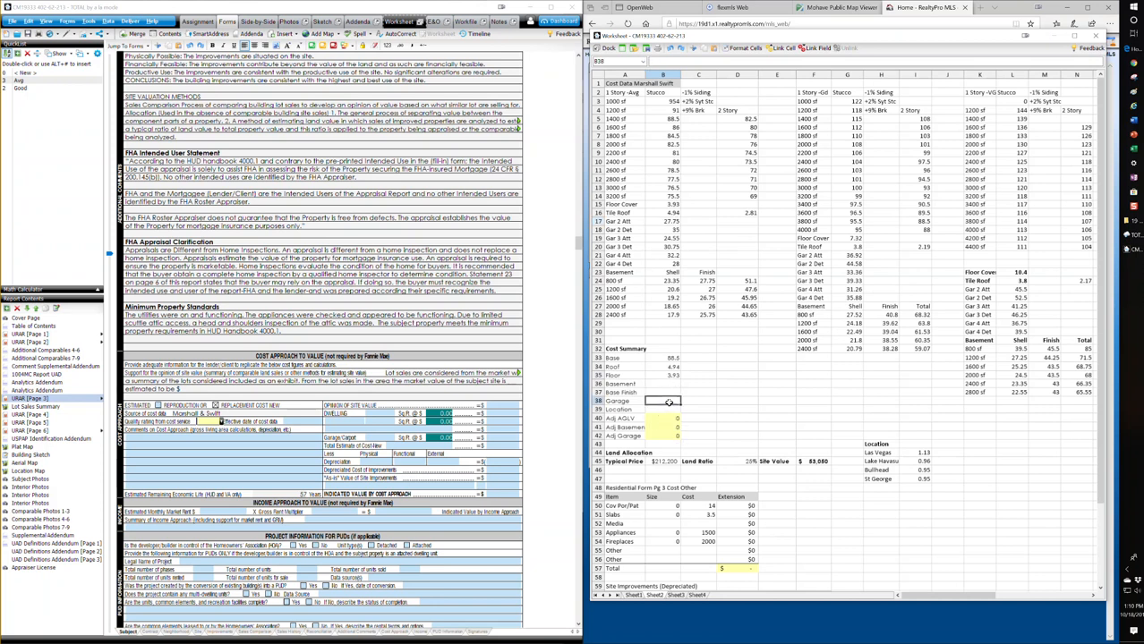
{"action": "type", "text": "27"}
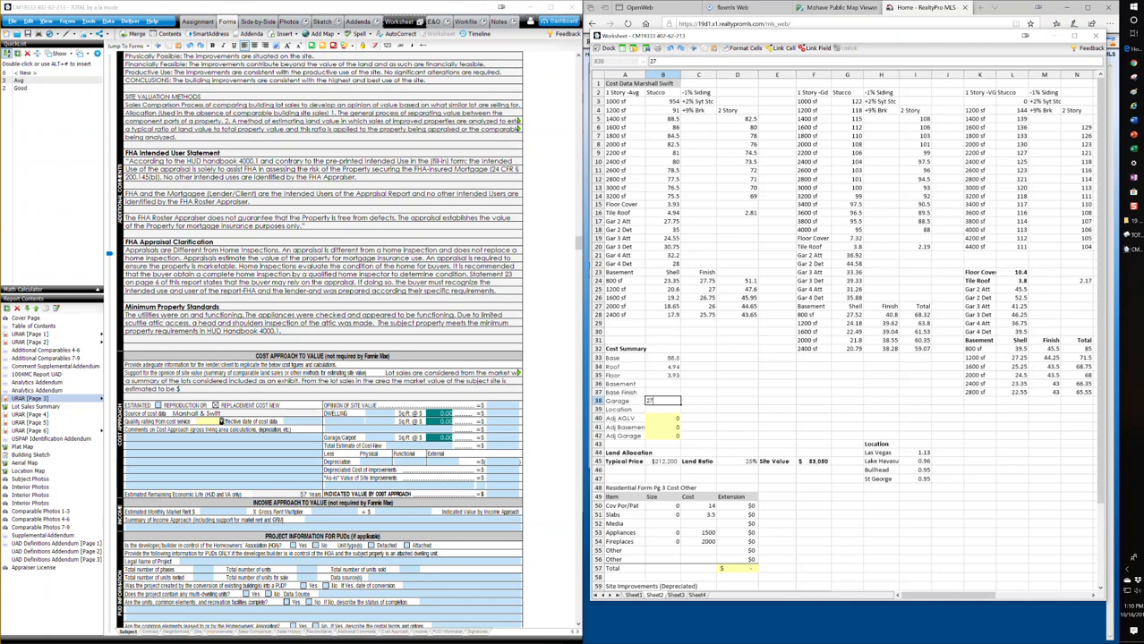
{"action": "type", "text": ".7"}
{"action": "key", "text": "Return"}
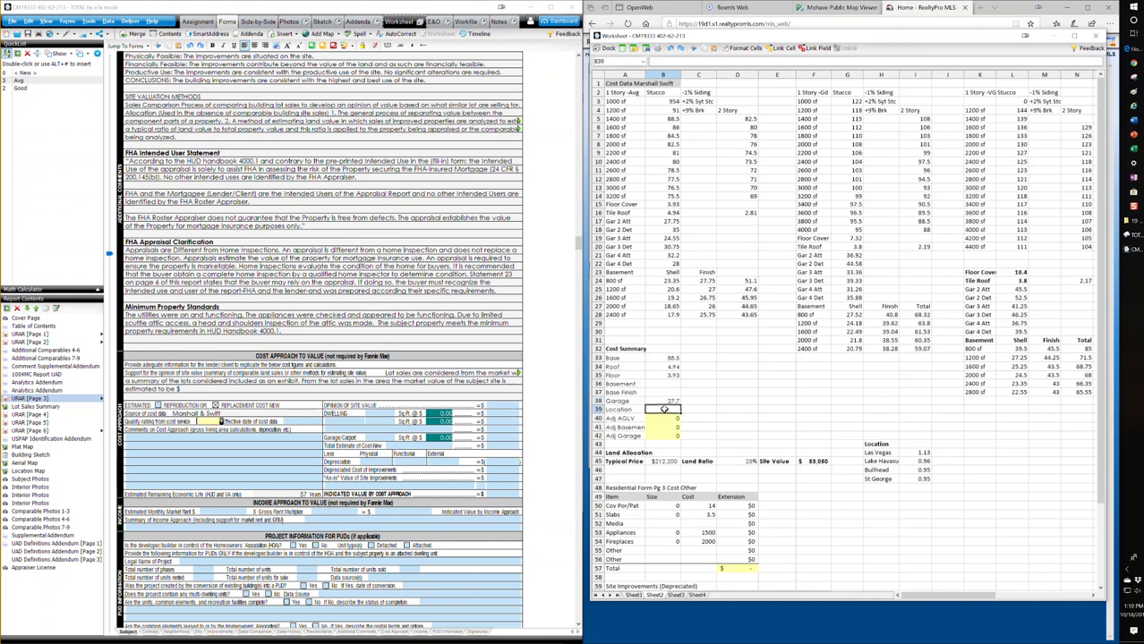
Set the Cost Summary's Location multiplier to 0.95 and check it against the Bullhead entry in the location list.
{"action": "double_click", "coordinate": [664, 409]}
{"action": "type", "text": ".95"}
{"action": "key", "text": "Return"}
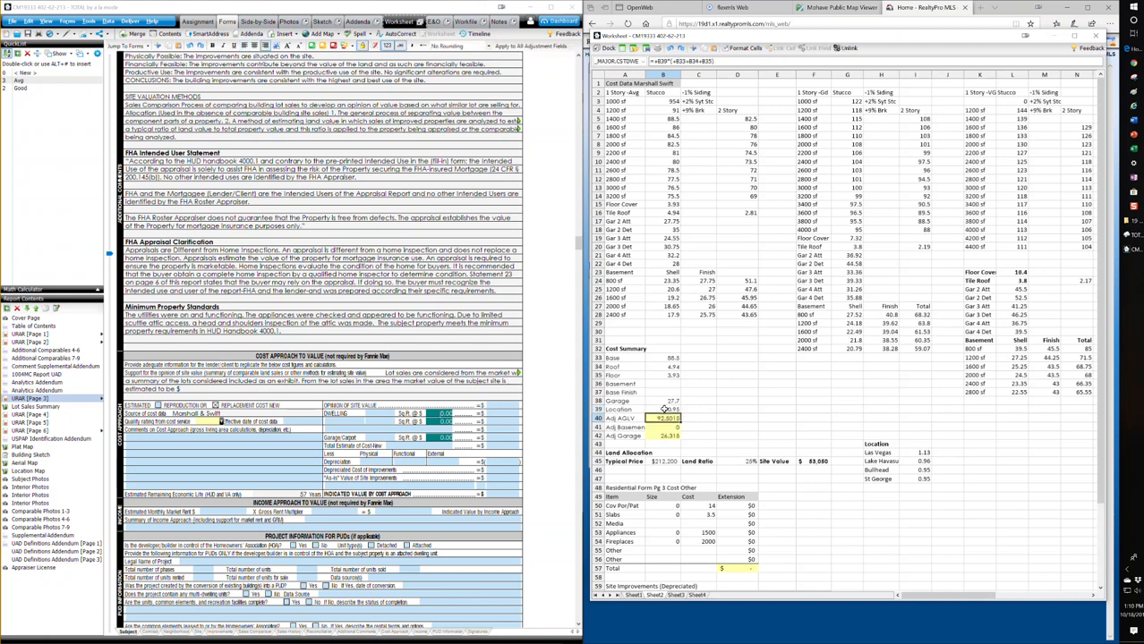
{"action": "left_click", "coordinate": [881, 461]}
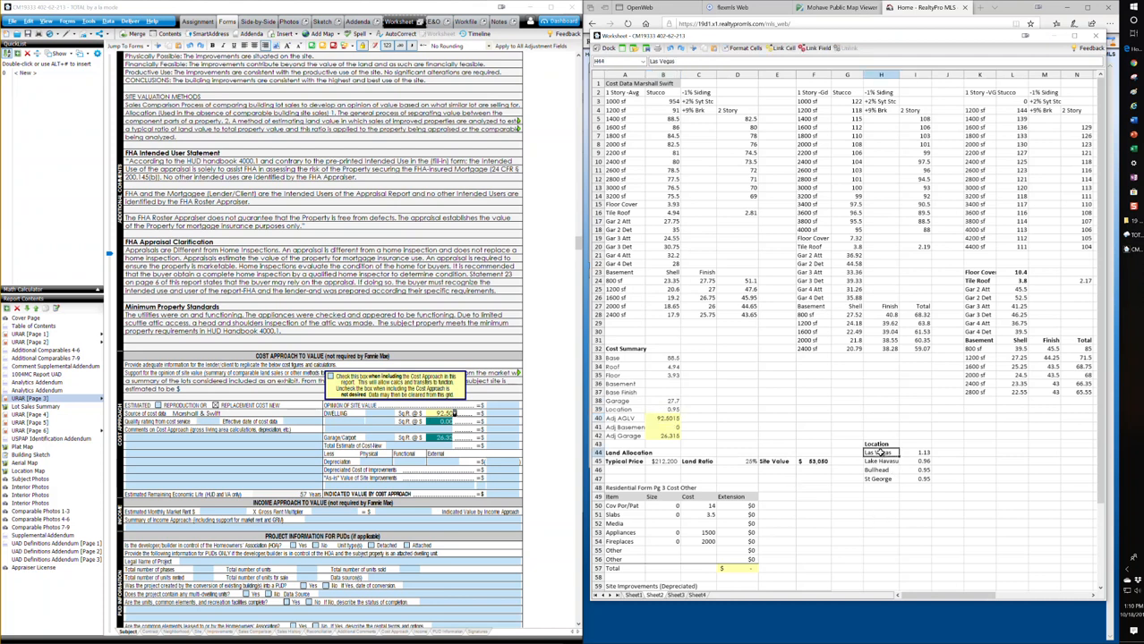
{"action": "left_click", "coordinate": [882, 469]}
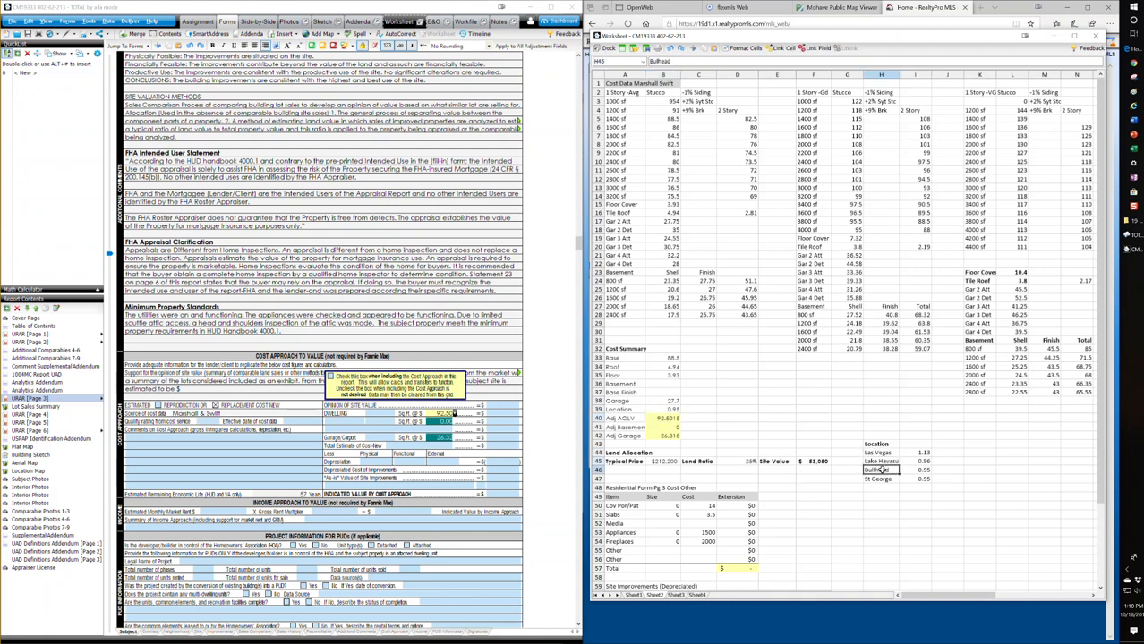
{"action": "left_click", "coordinate": [882, 480]}
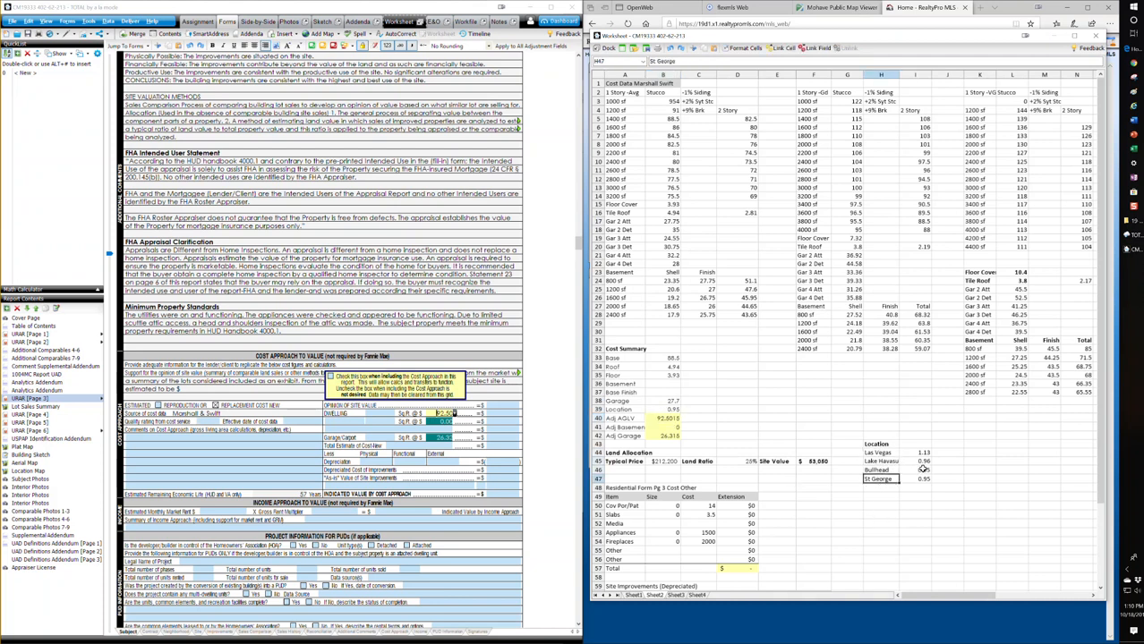
{"action": "left_click", "coordinate": [922, 470]}
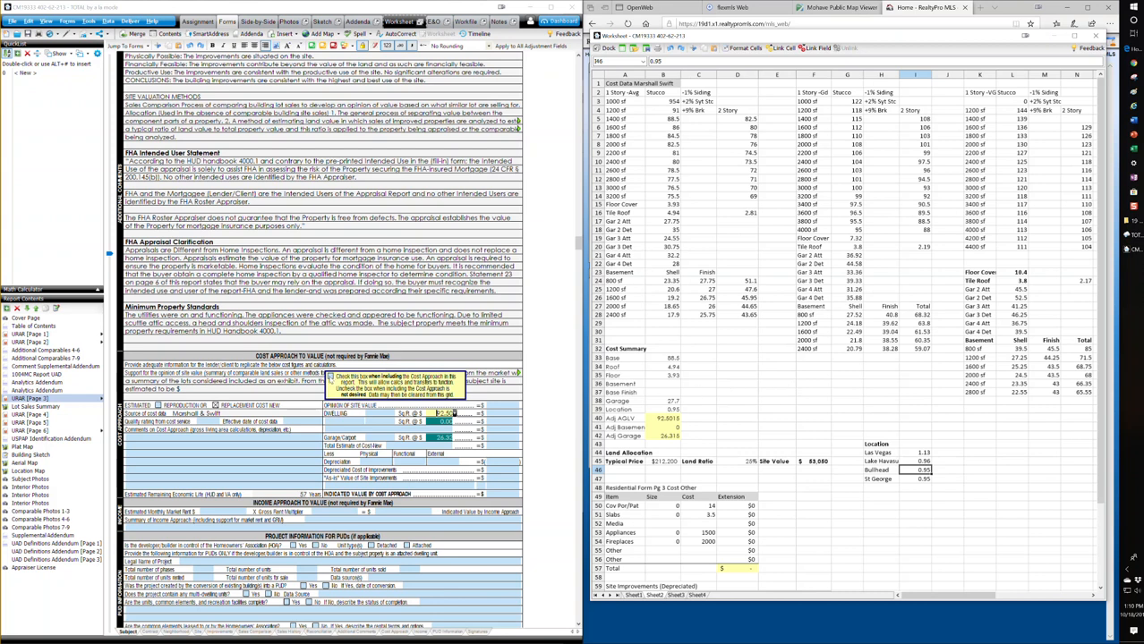
Mark the Cost Approach as included in the report, keeping the existing worksheet link on the dwelling cost field.
{"action": "left_click", "coordinate": [330, 378]}
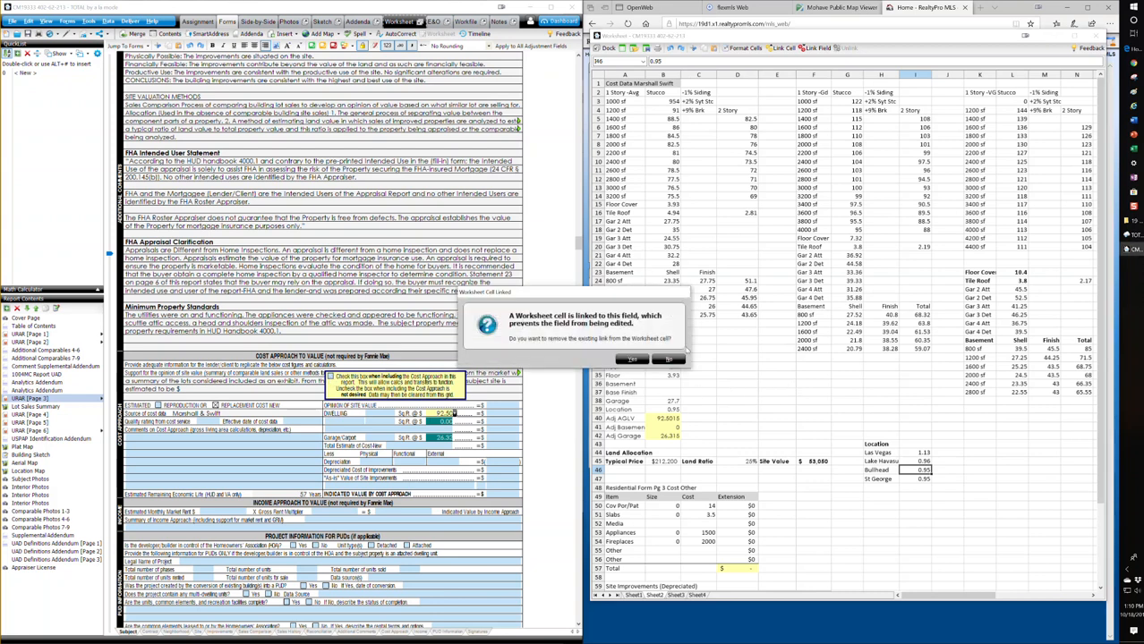
{"action": "left_click", "coordinate": [671, 359]}
{"action": "left_click", "coordinate": [331, 376]}
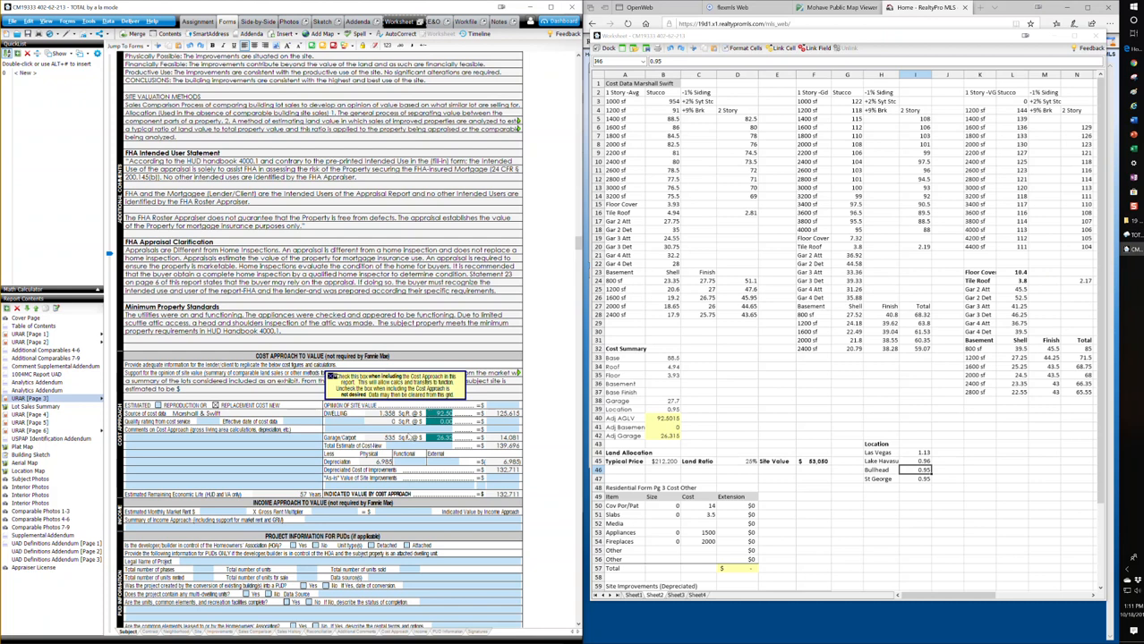
Insert the saved phrase "Por Pat Appl Etc" in the blank description line above the Garage/Carport cost.
{"action": "left_click", "coordinate": [407, 428]}
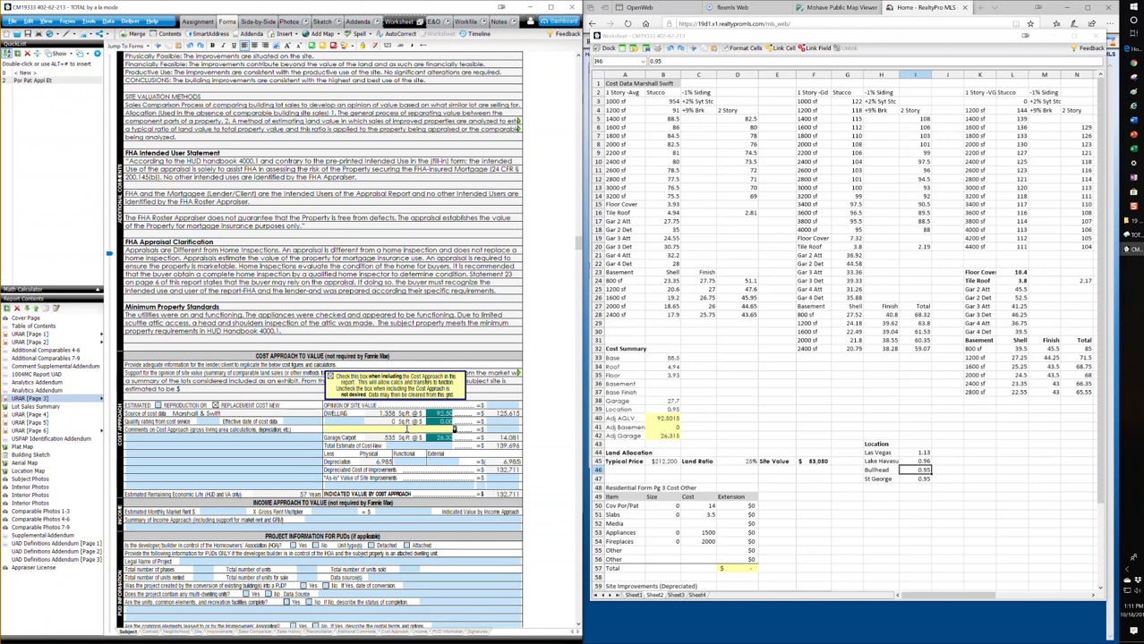
{"action": "left_click", "coordinate": [49, 81]}
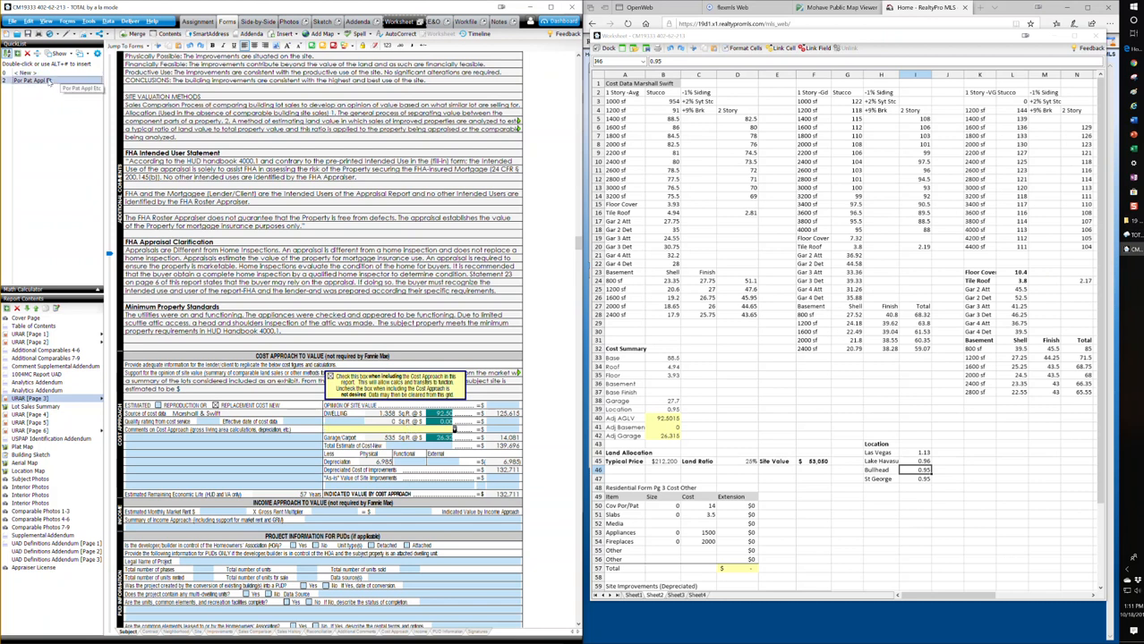
{"action": "double_click", "coordinate": [49, 81]}
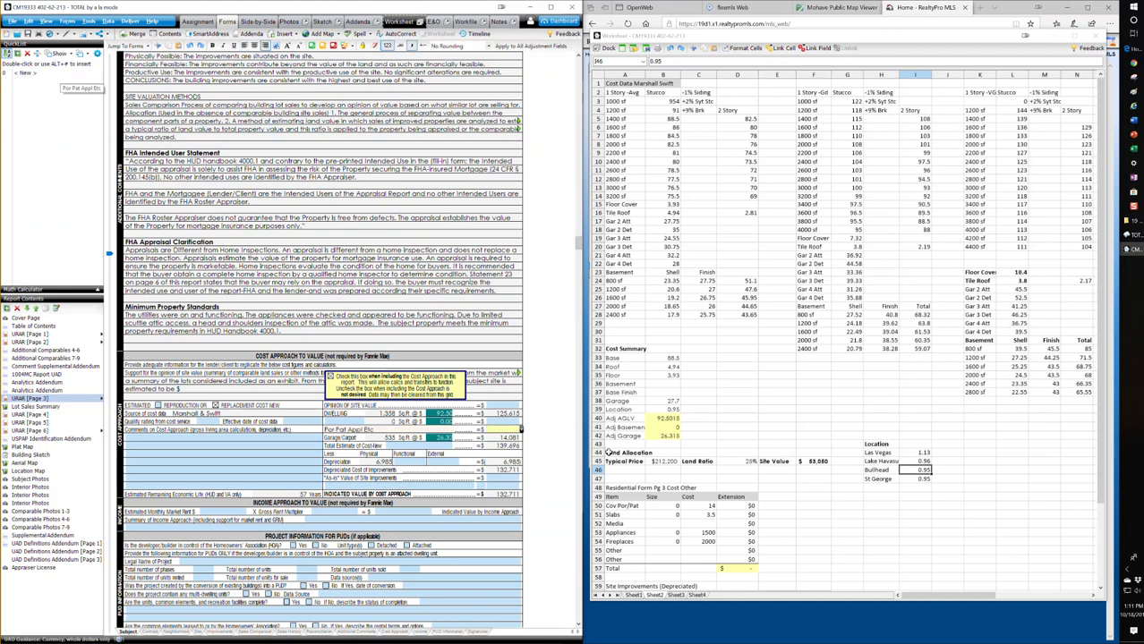
Set the covered porch/patio item in the Cost Other table to a size of 100 and a cost of 16.
{"action": "left_click", "coordinate": [674, 506]}
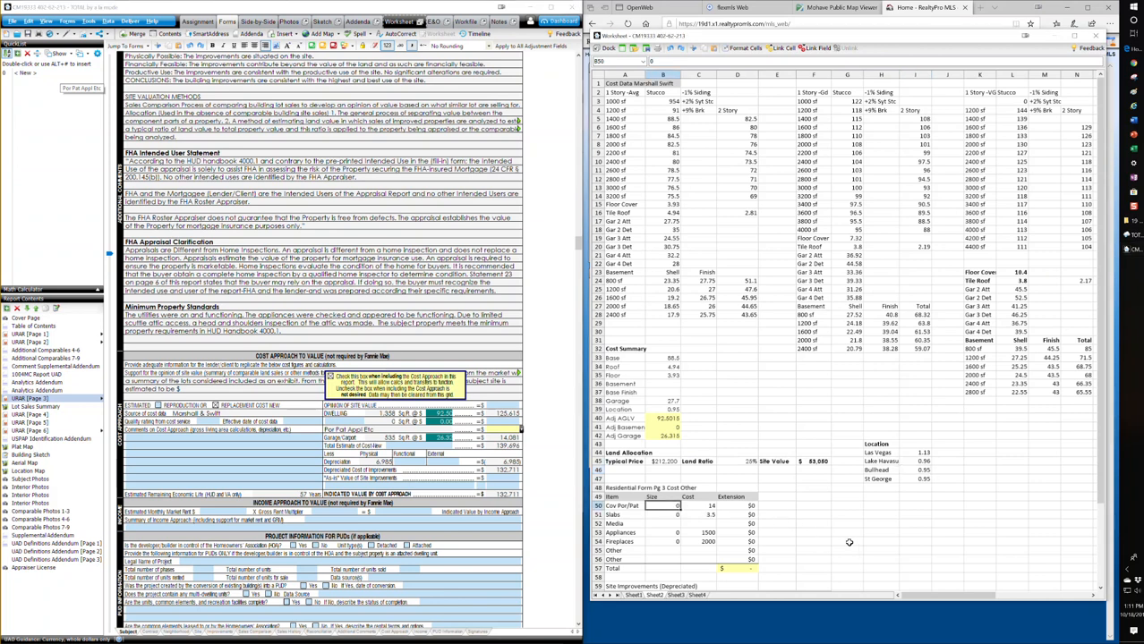
{"action": "type", "text": "100"}
{"action": "key", "text": "Return"}
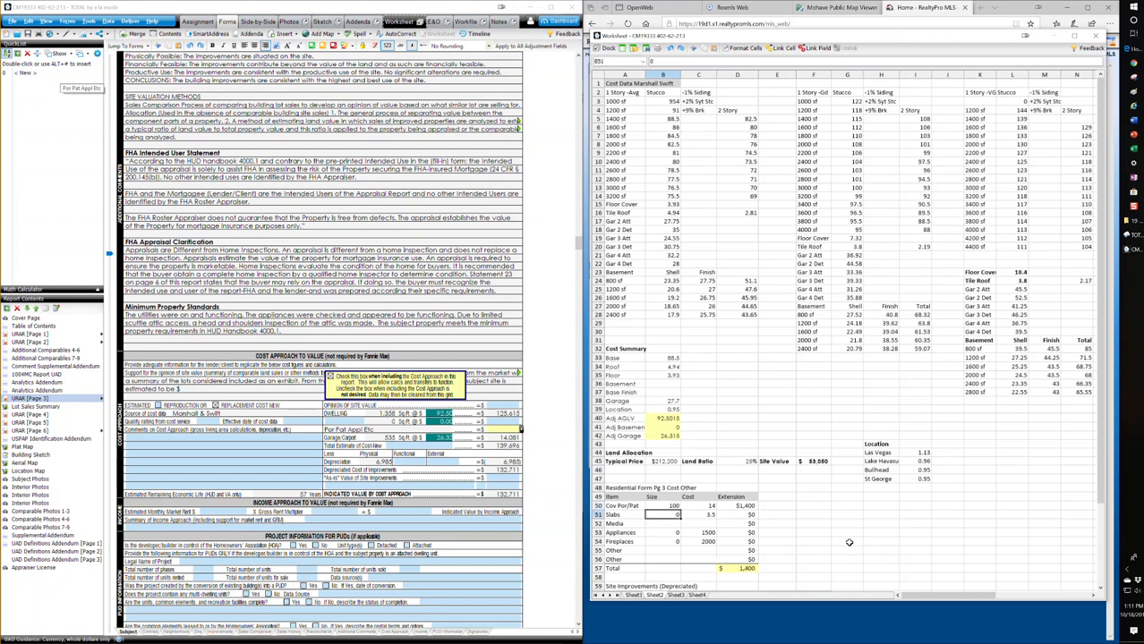
{"action": "left_click", "coordinate": [700, 507]}
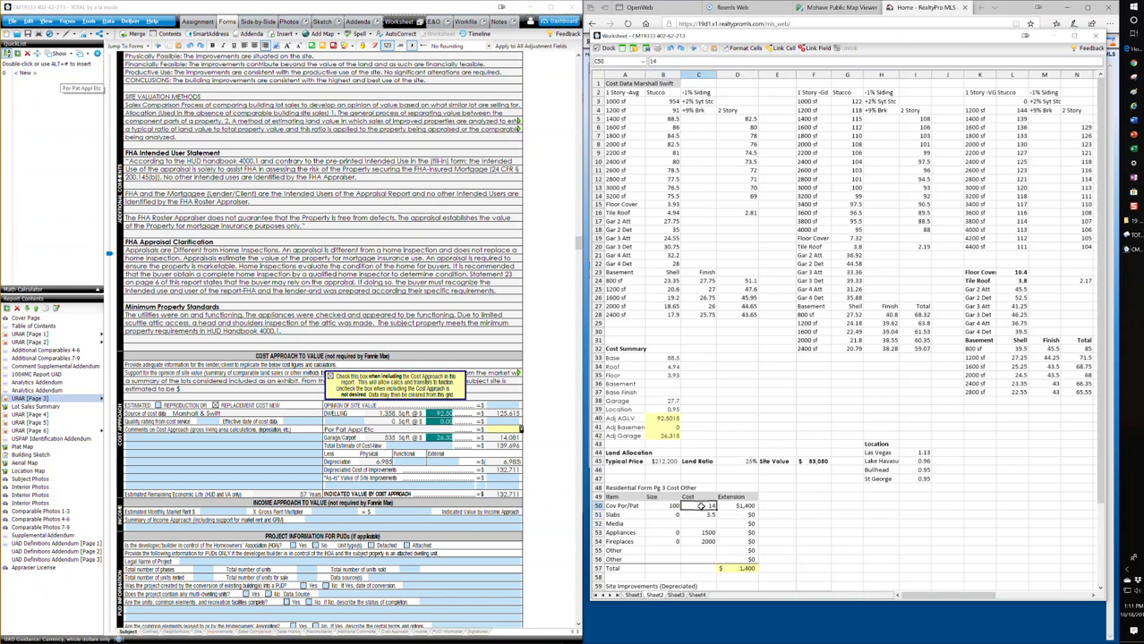
{"action": "type", "text": "16"}
{"action": "key", "text": "Return"}
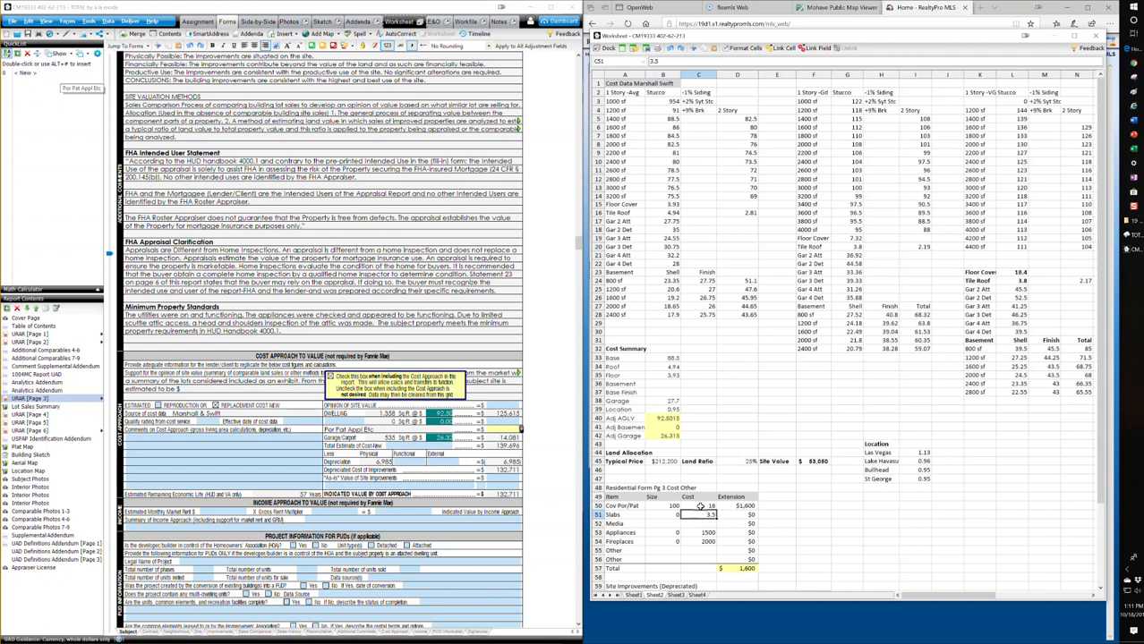
Set the Slabs size in the Cost Other table to 350.
{"action": "left_click", "coordinate": [656, 516]}
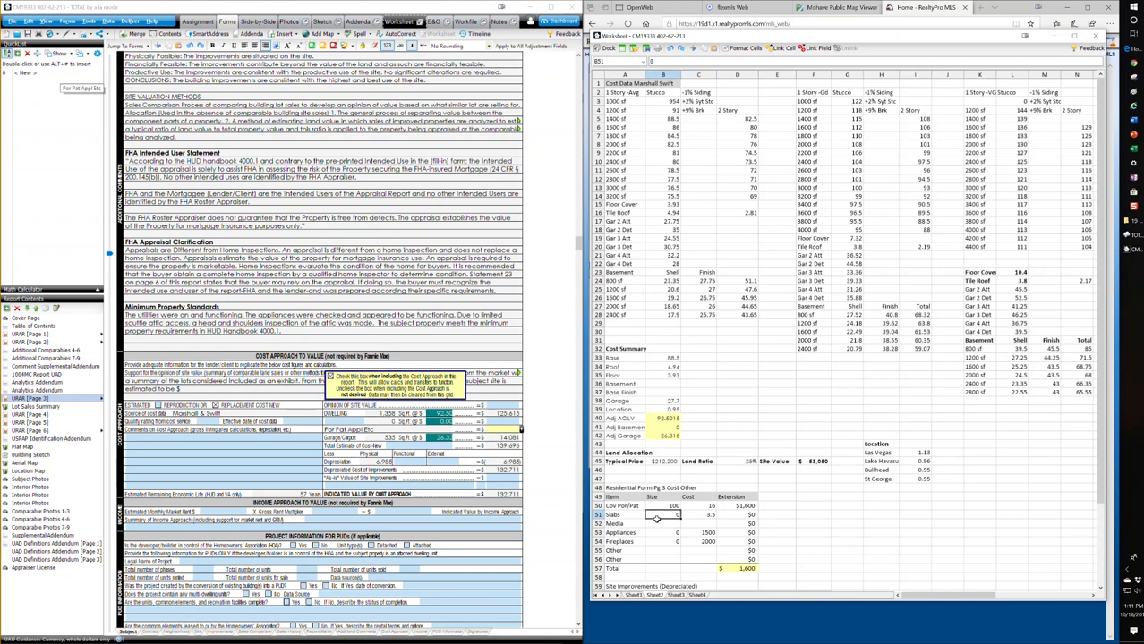
{"action": "type", "text": "350"}
{"action": "key", "text": "Return"}
Set the Appliances quantity in the Cost Other table to 3.
{"action": "left_click", "coordinate": [656, 532]}
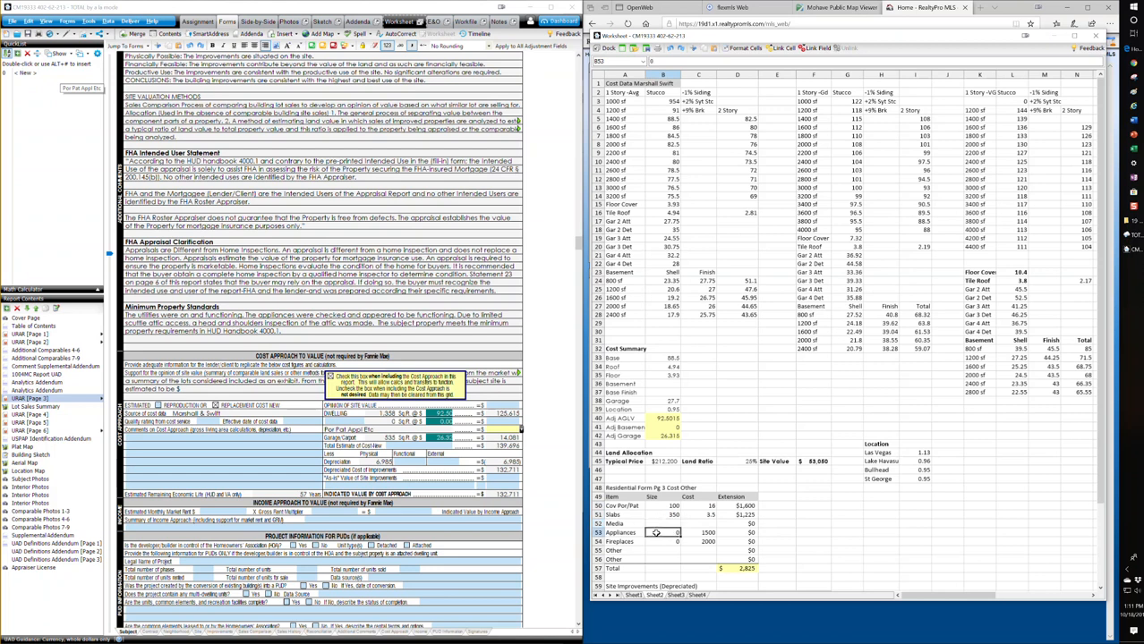
{"action": "type", "text": "3"}
{"action": "key", "text": "Return"}
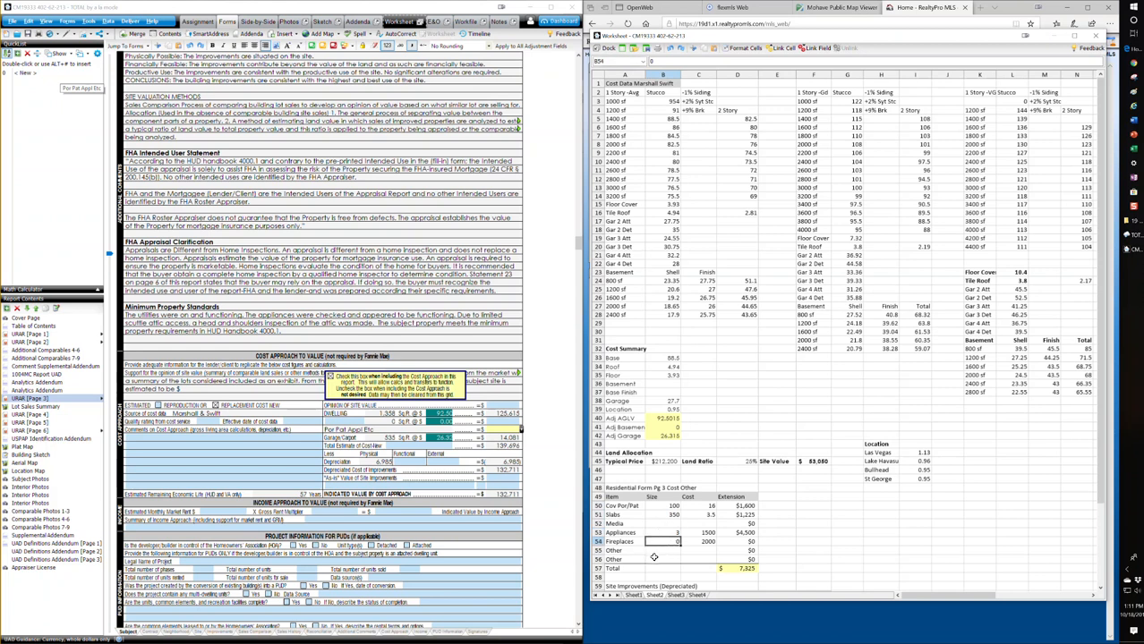
Change the Slabs size in the Cost Other table to 650.
{"action": "left_click", "coordinate": [673, 516]}
{"action": "type", "text": "650"}
{"action": "key", "text": "Return"}
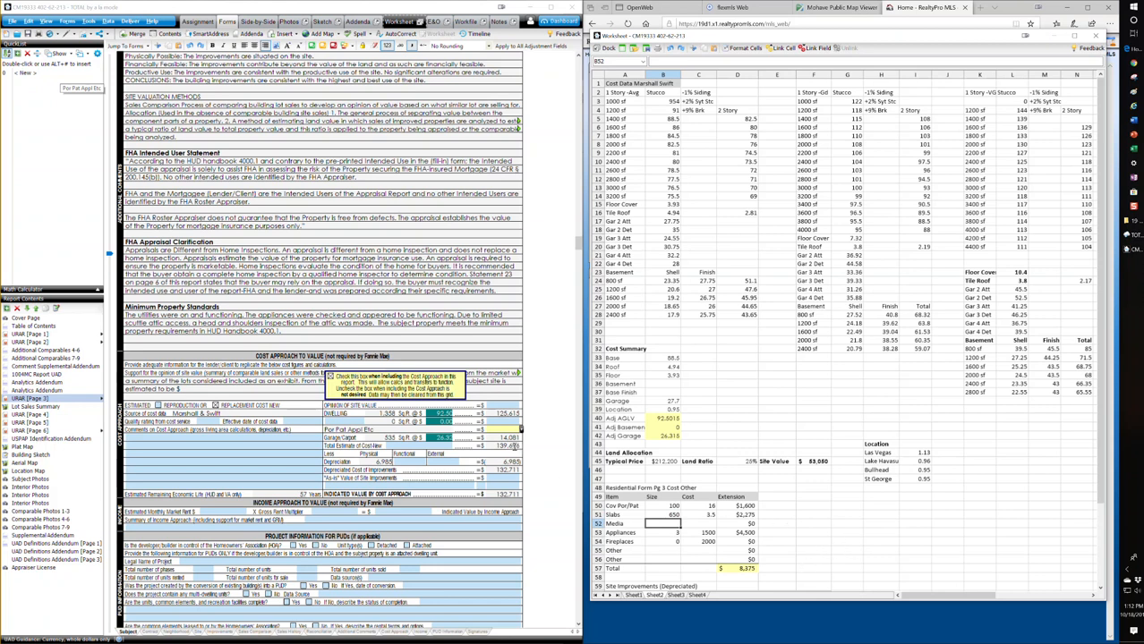
Enter the worksheet's Cost Other total of 8,375 as the Por Pat Appl Etc cost in the Cost Approach section.
{"action": "left_click", "coordinate": [506, 430]}
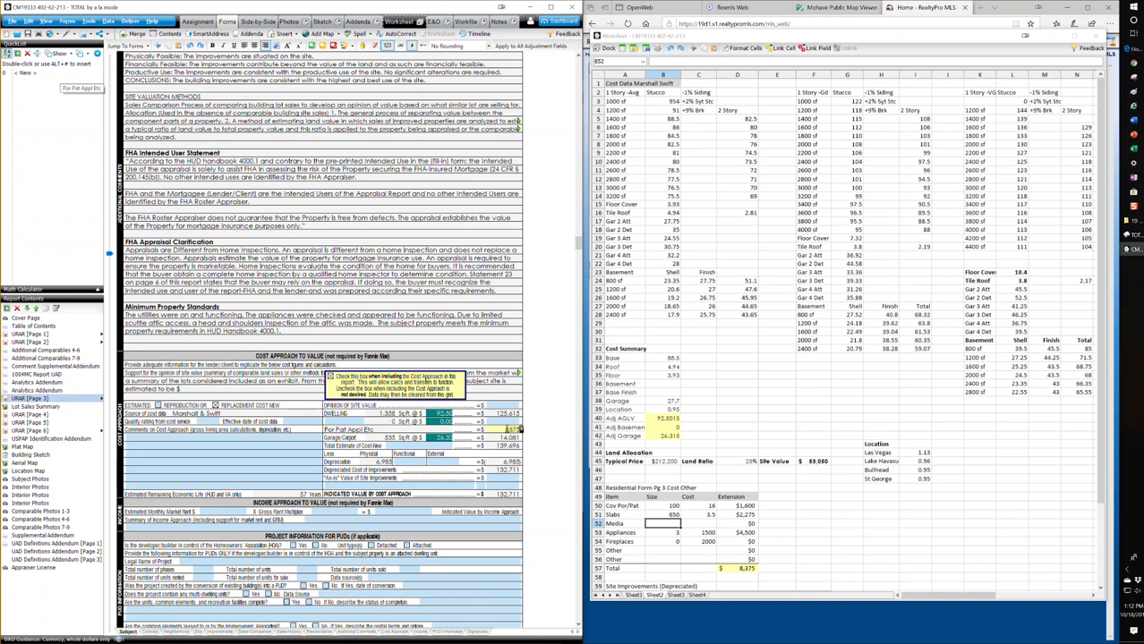
{"action": "key", "text": "Tab"}
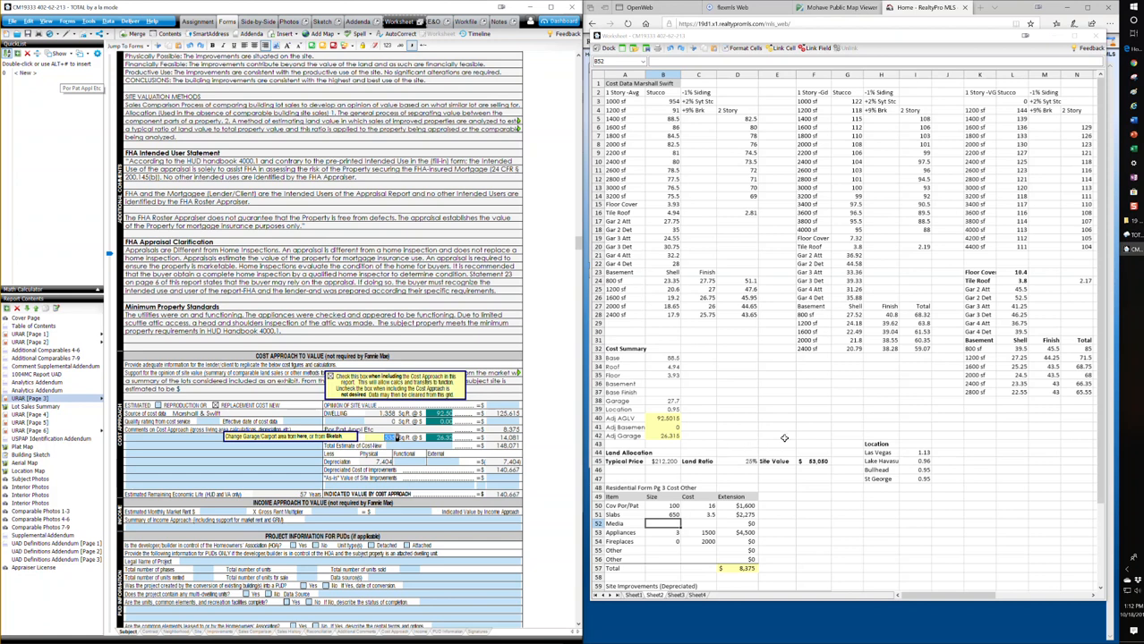
Set the Land Ratio in the worksheet's Land Allocation row to 15%.
{"action": "left_click", "coordinate": [748, 461]}
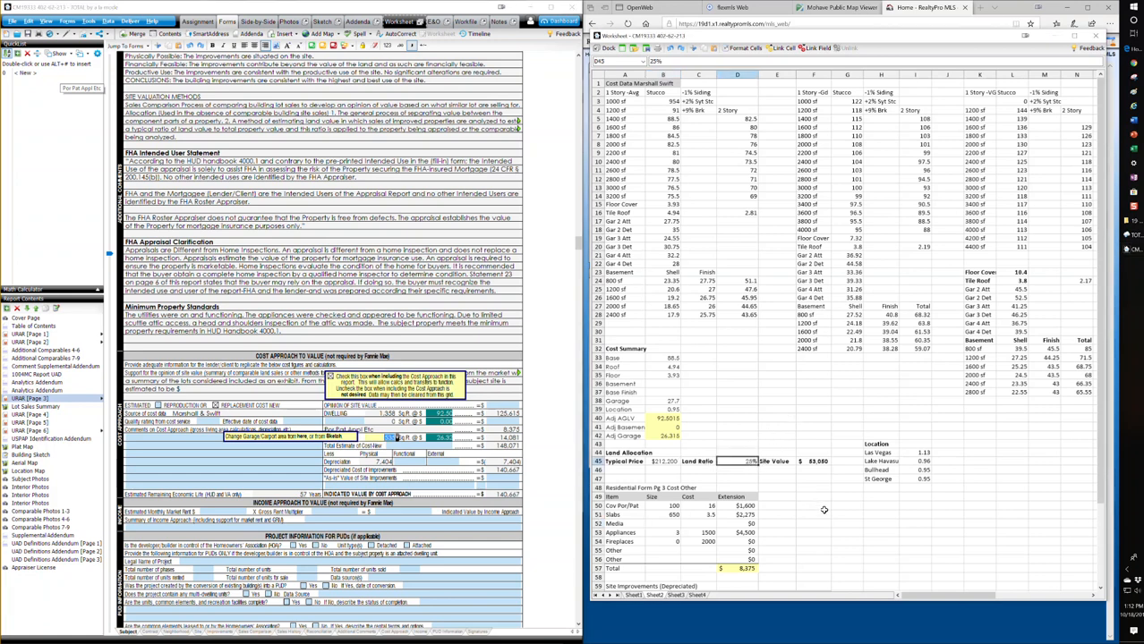
{"action": "type", "text": "15"}
{"action": "key", "text": "Return"}
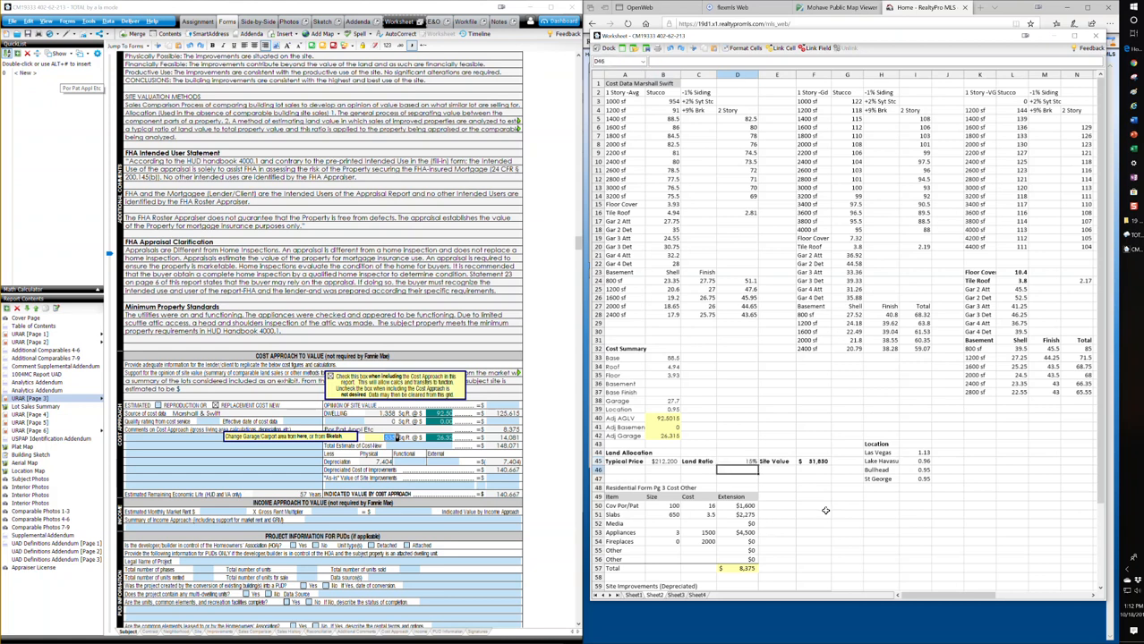
Change the Land Ratio in the worksheet's Land Allocation row to 18%.
{"action": "left_click", "coordinate": [743, 462]}
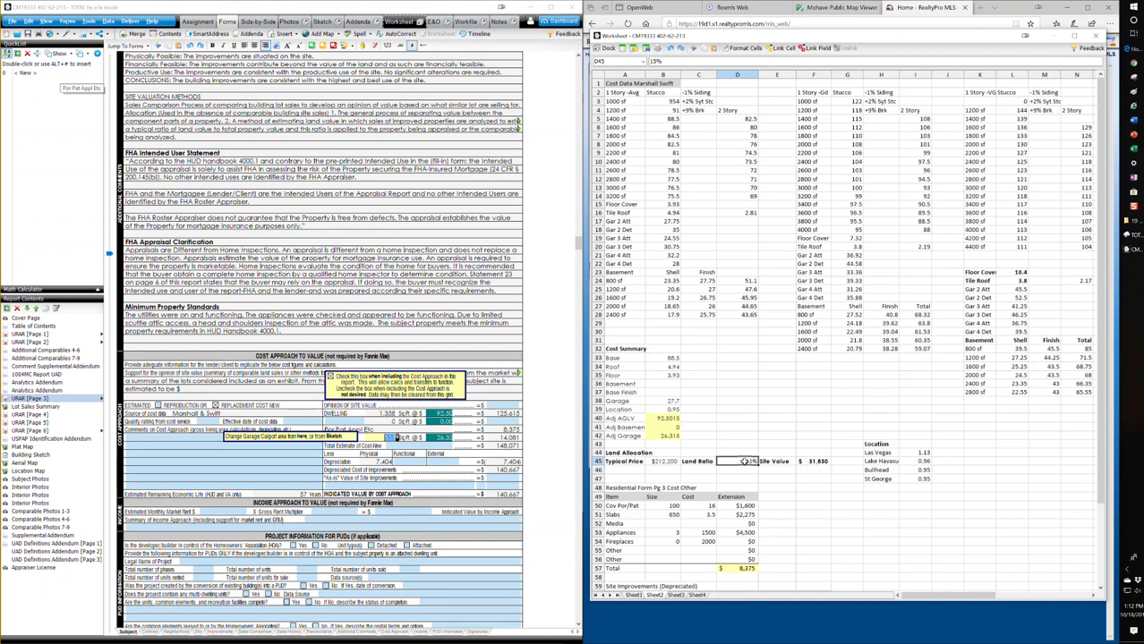
{"action": "type", "text": "18"}
{"action": "key", "text": "Return"}
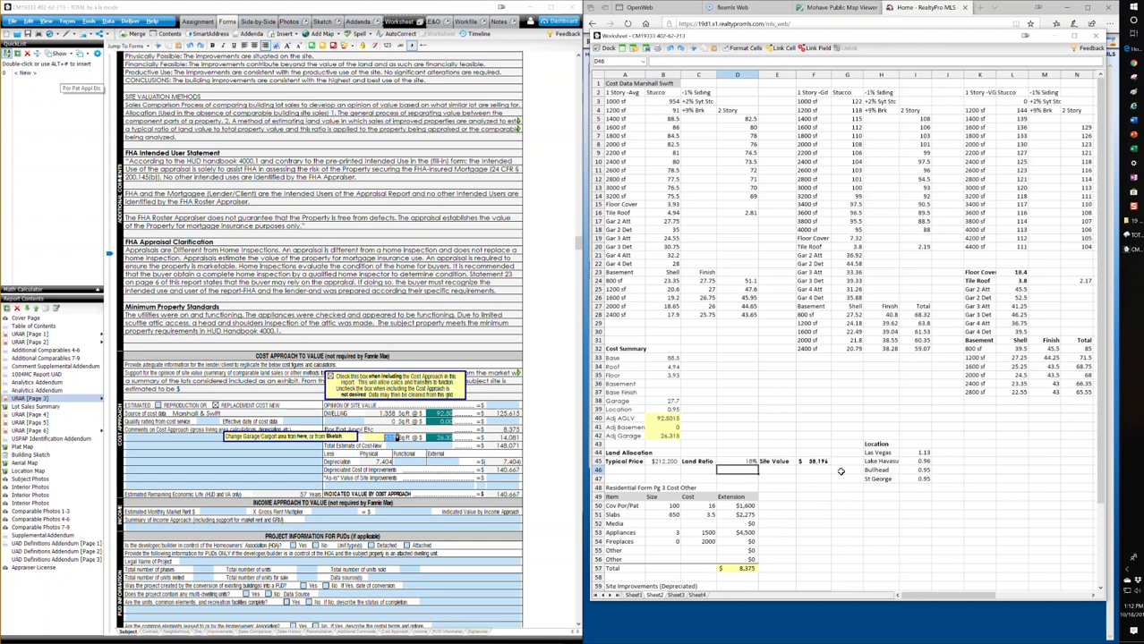
Enter 38,000 as the Opinion of Site Value in the Cost Approach section.
{"action": "left_click", "coordinate": [511, 406]}
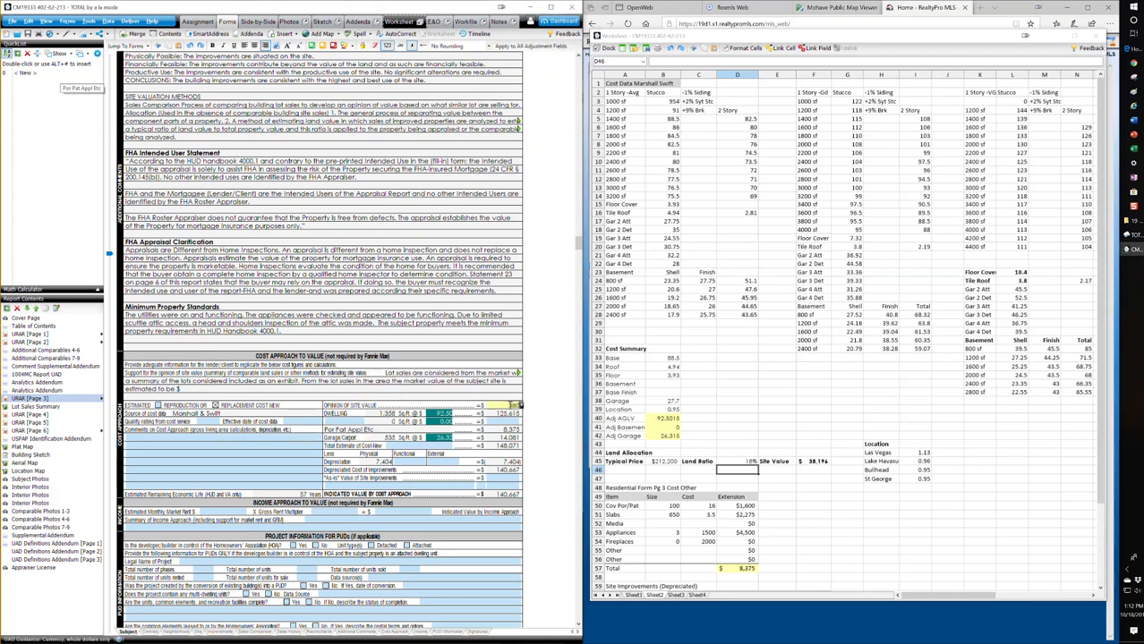
{"action": "key", "text": "Tab"}
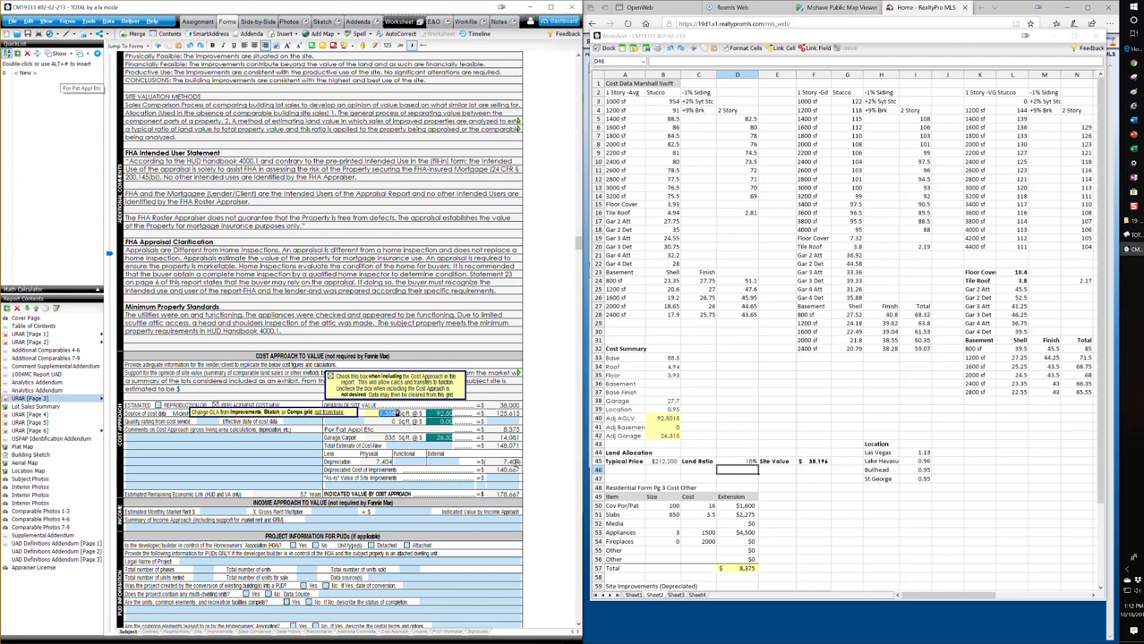
Set the Landscape size to 2500 and the Walls size to 280 in the worksheet's Site Improvements (Depreciated) table.
{"action": "left_click", "coordinate": [507, 478]}
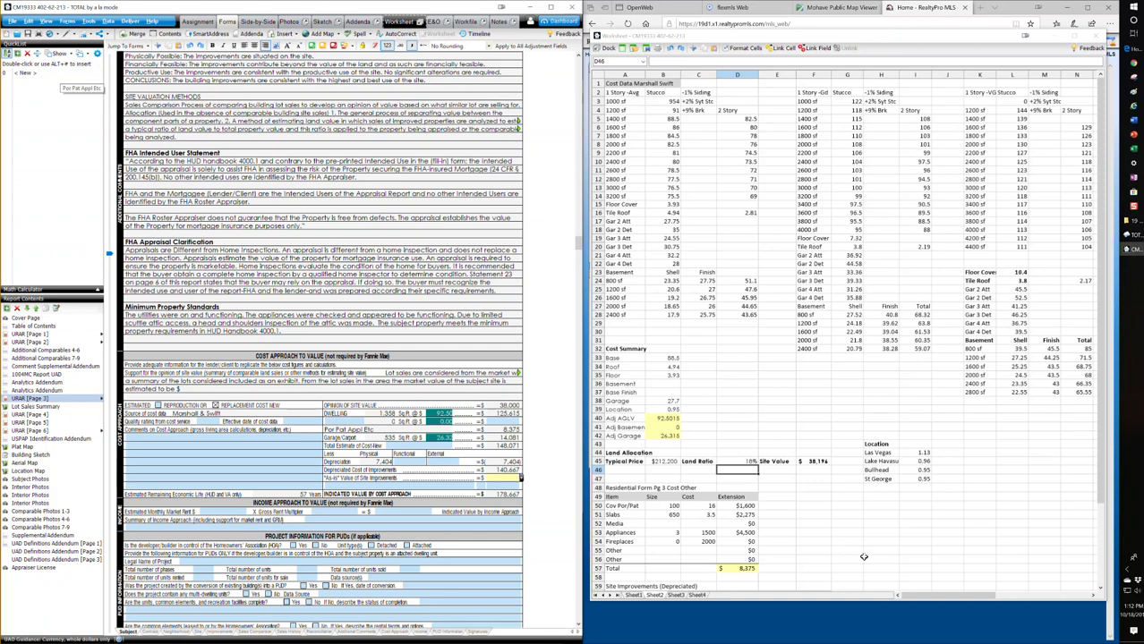
{"action": "scroll", "coordinate": [811, 498], "scroll_direction": "down", "scroll_amount": 3}
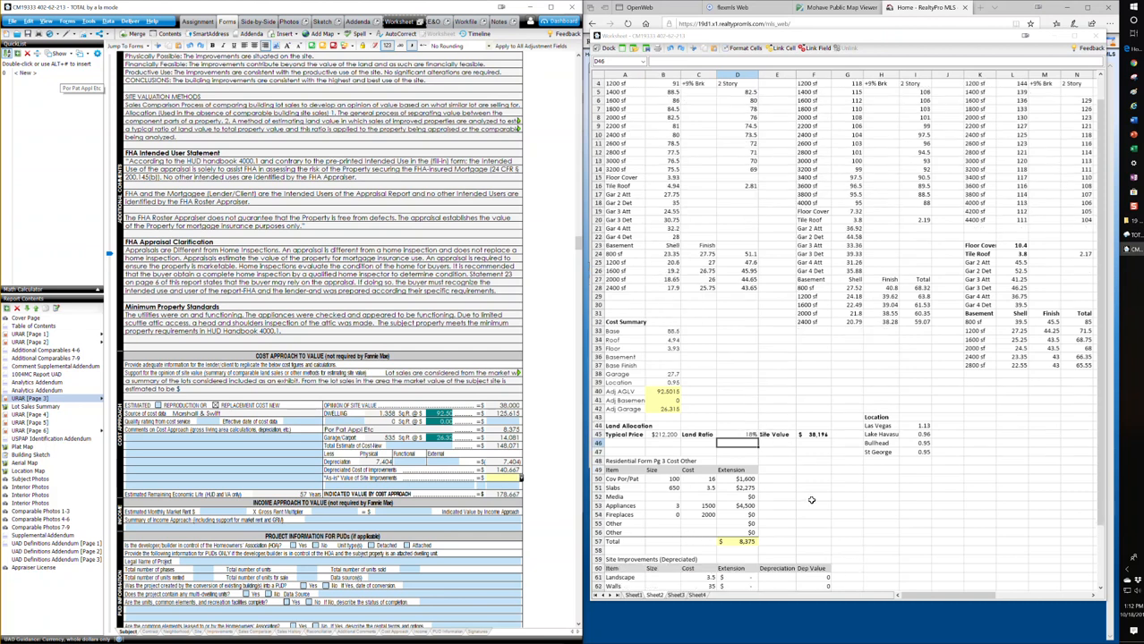
{"action": "scroll", "coordinate": [848, 492], "scroll_direction": "down", "scroll_amount": 1}
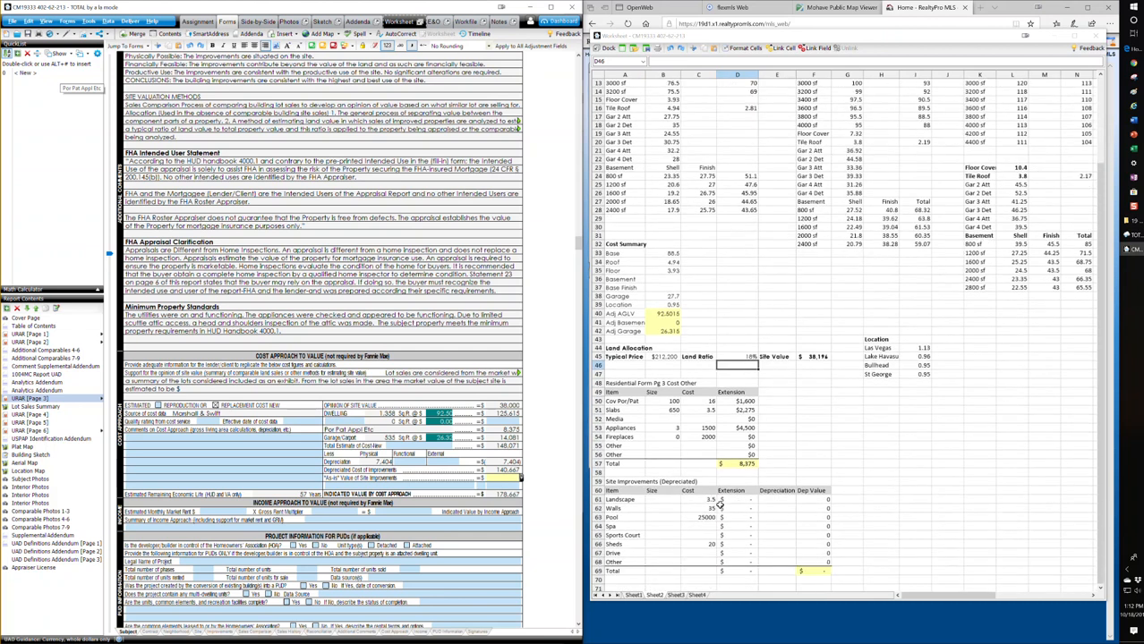
{"action": "left_click", "coordinate": [662, 499]}
{"action": "type", "text": "2500"}
{"action": "key", "text": "Return"}
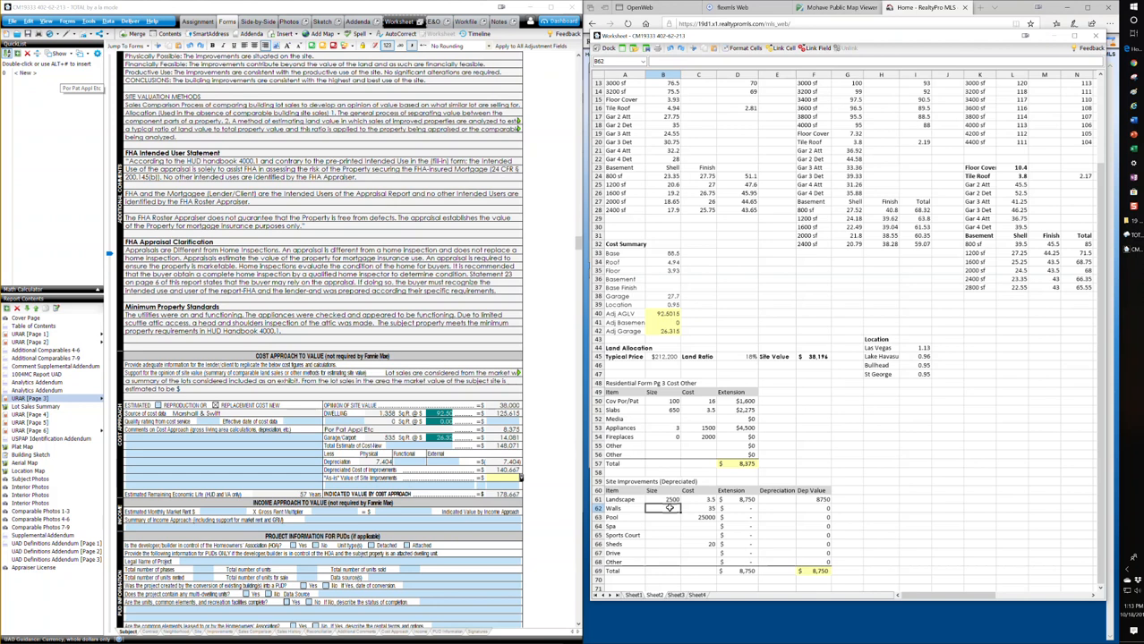
{"action": "type", "text": "280"}
{"action": "key", "text": "Return"}
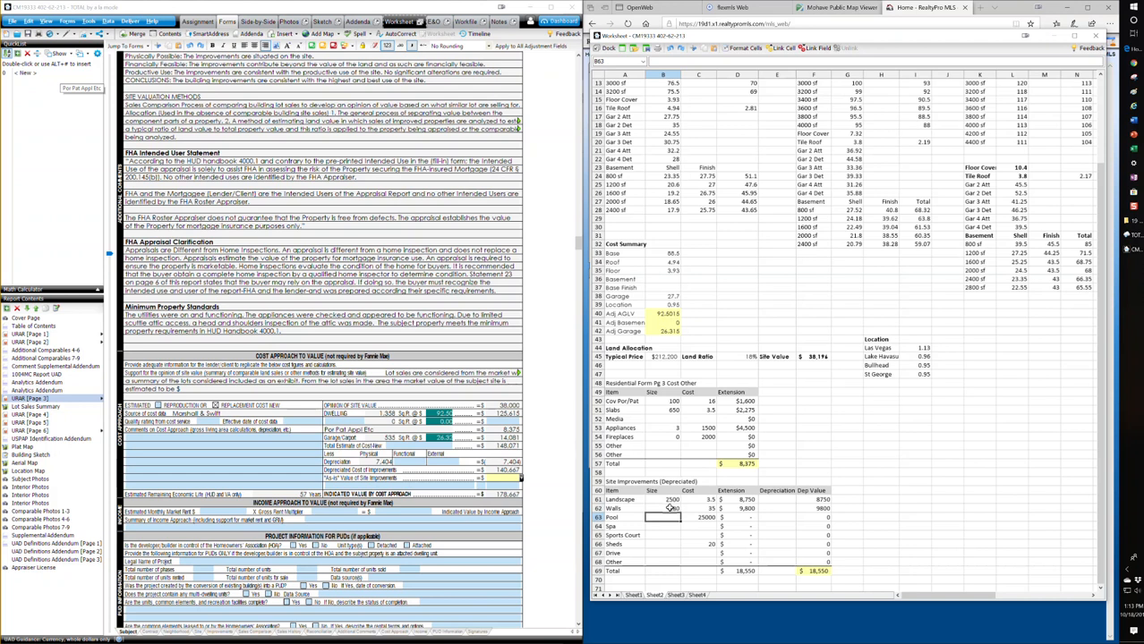
Set the Walls depreciation to 60% in the Site Improvements table.
{"action": "left_click", "coordinate": [784, 509]}
{"action": "type", "text": "60%"}
{"action": "key", "text": "Return"}
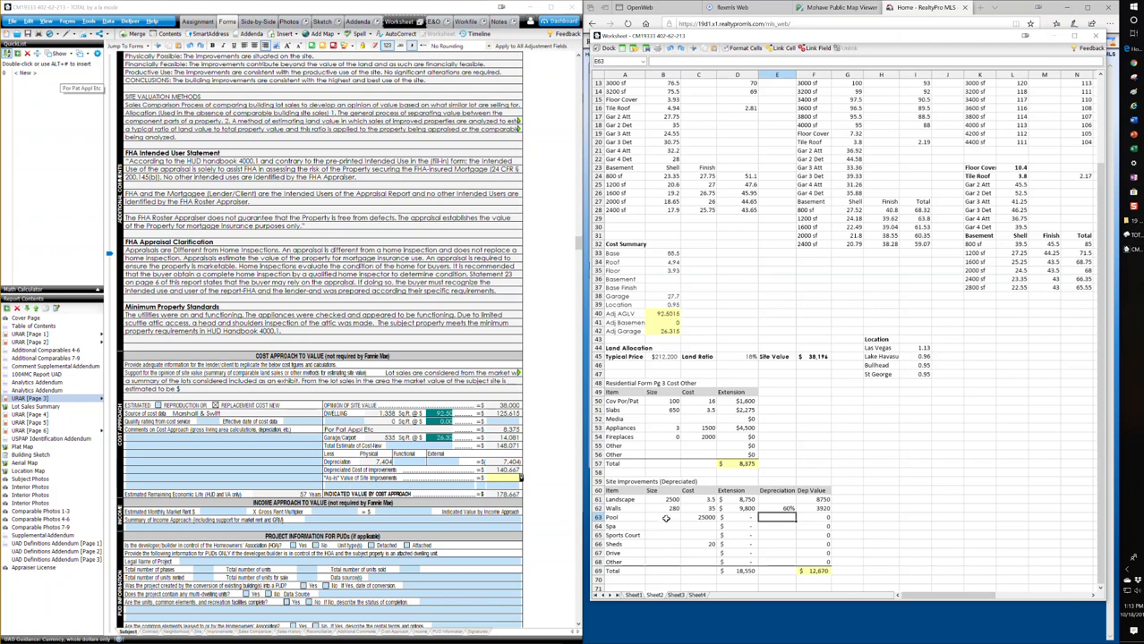
{"action": "left_click", "coordinate": [782, 500]}
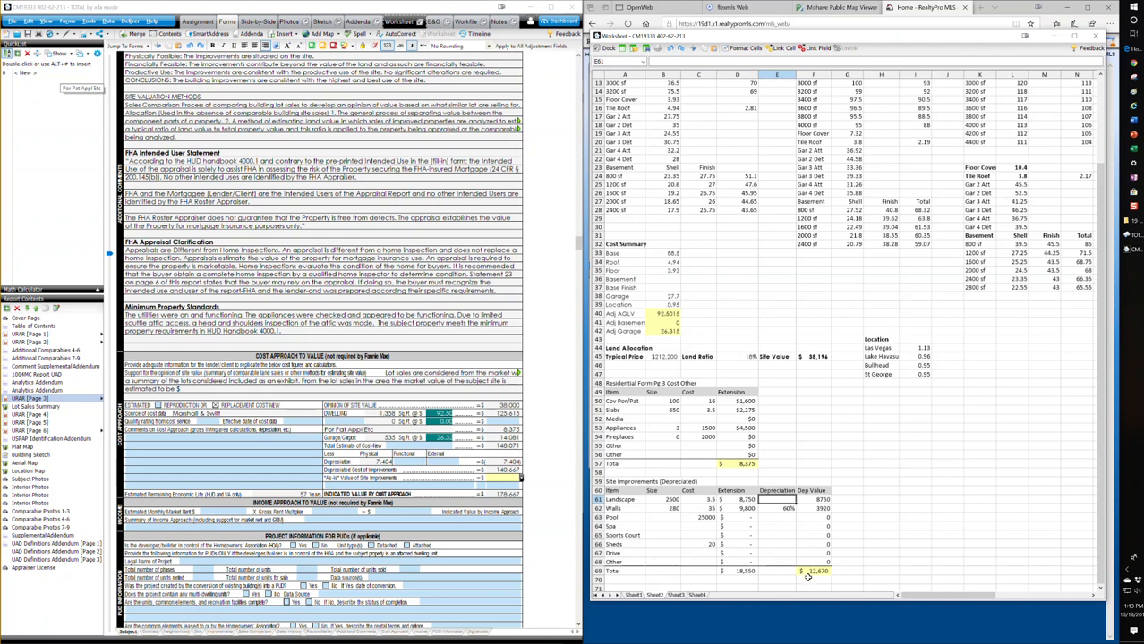
Set the Drive item in the Site Improvements table to a size of 450 and a cost of 3.5.
{"action": "left_click", "coordinate": [671, 552]}
{"action": "type", "text": "450"}
{"action": "key", "text": "Tab"}
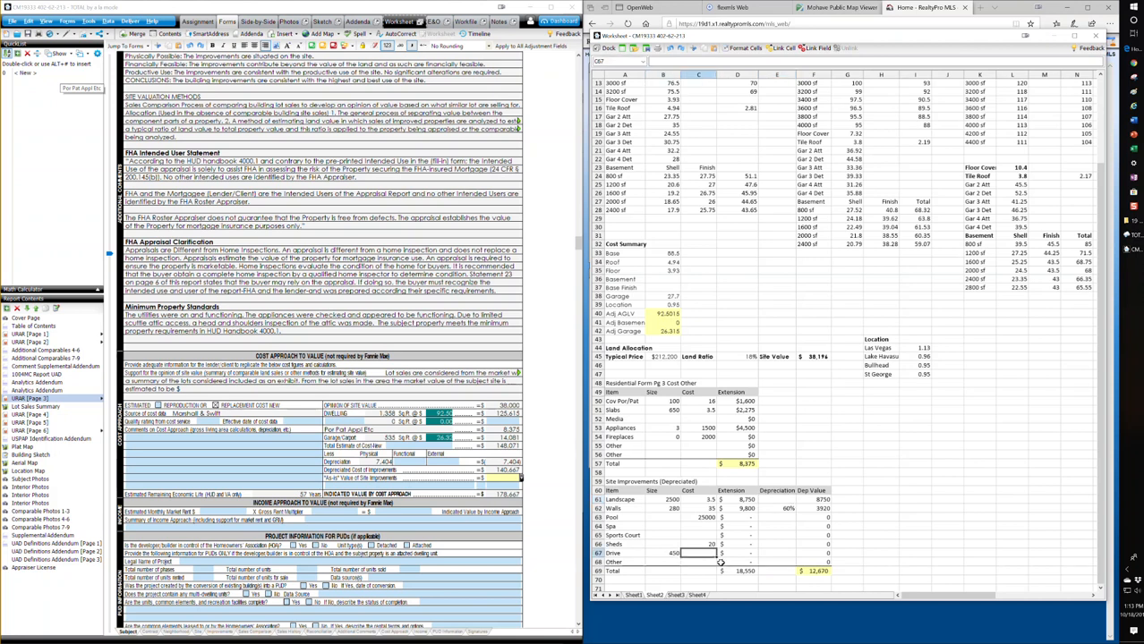
{"action": "type", "text": "3.5"}
{"action": "left_click", "coordinate": [716, 562]}
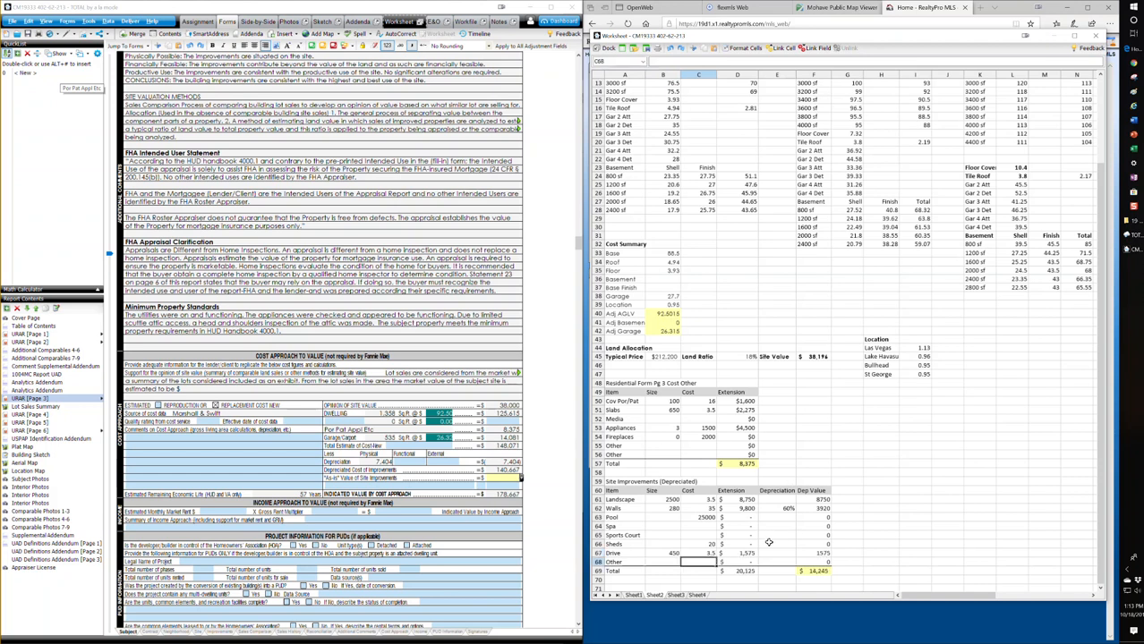
Enter 14,000 as the "As-is" Value of Site Improvements in the Cost Approach section.
{"action": "left_click", "coordinate": [497, 479]}
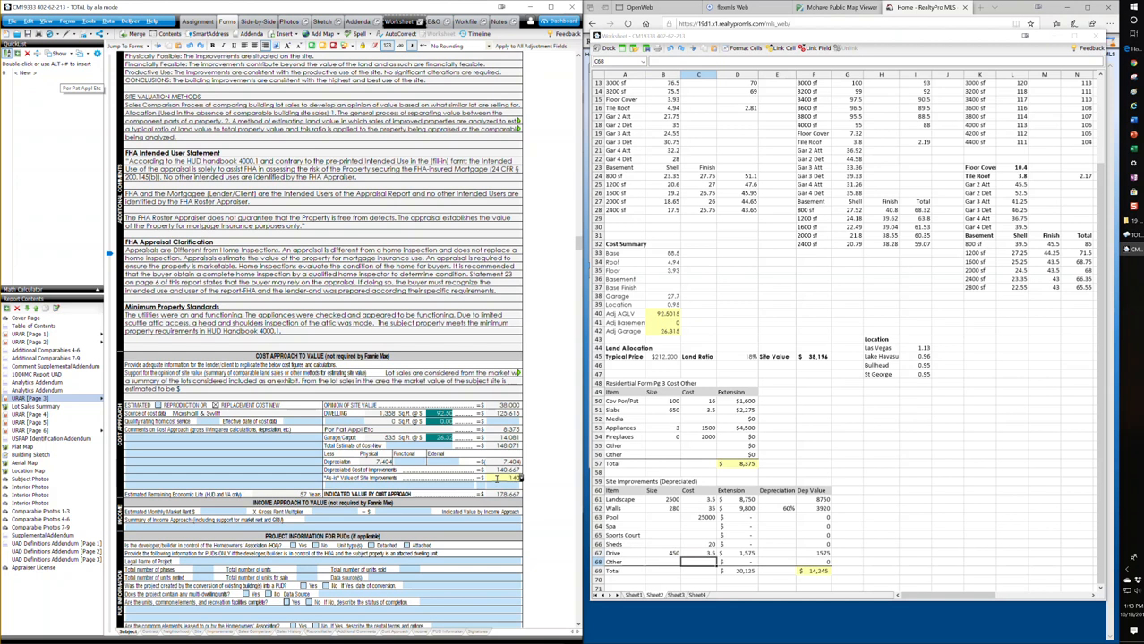
{"action": "key", "text": "Tab"}
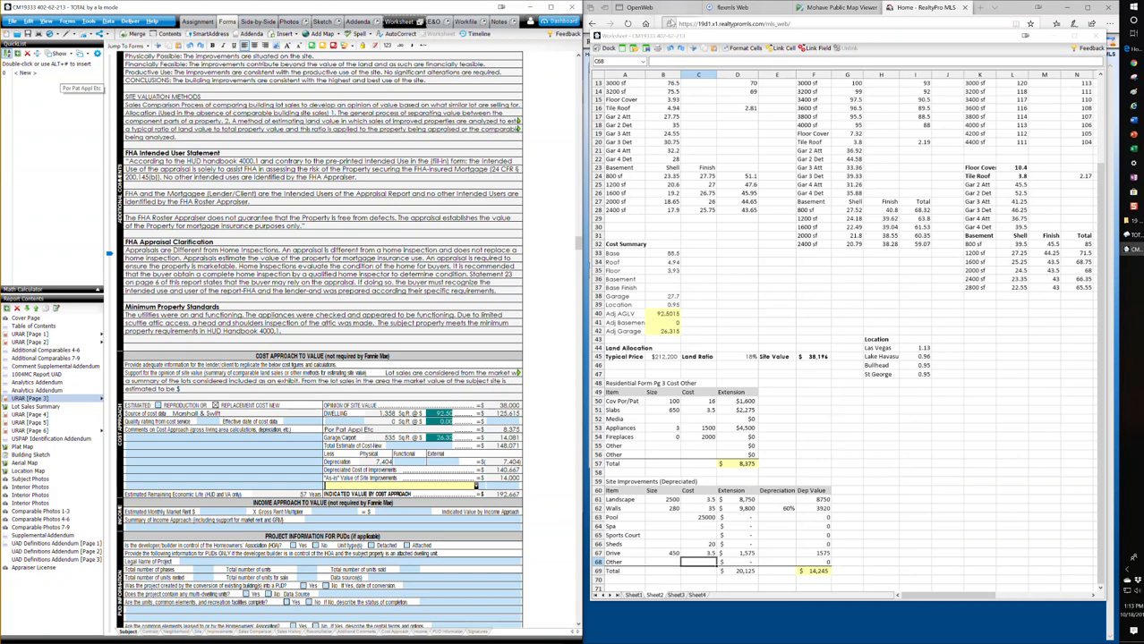
Switch to RealtyPro MLS and start an advanced listing search for the Single Family Lot (SFL) property type.
{"action": "left_click", "coordinate": [915, 7]}
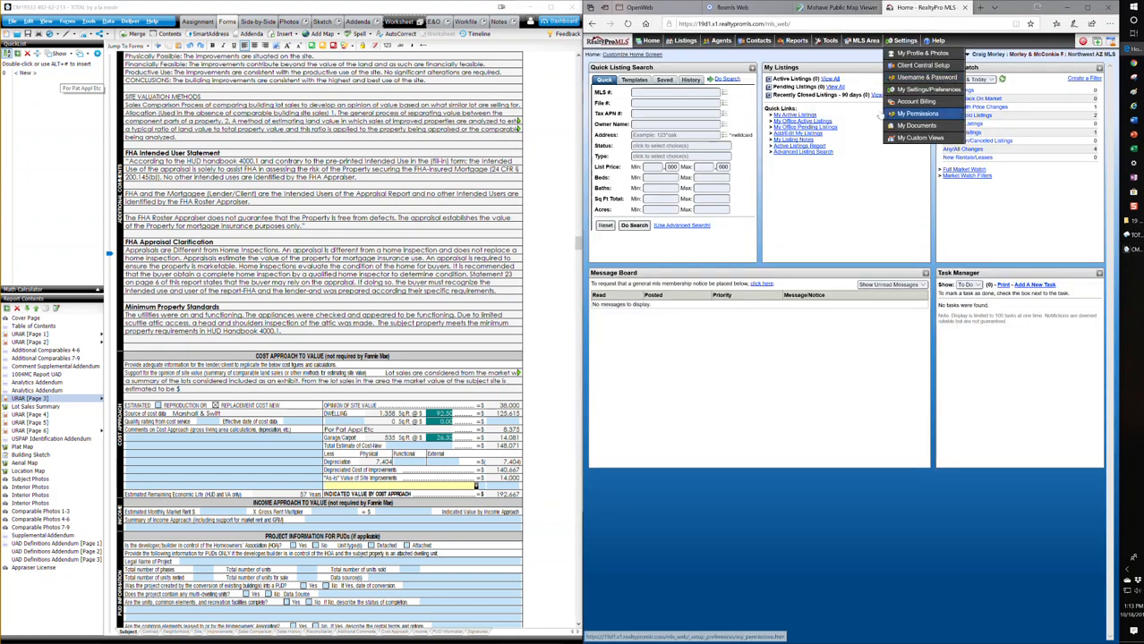
{"action": "left_click", "coordinate": [694, 54]}
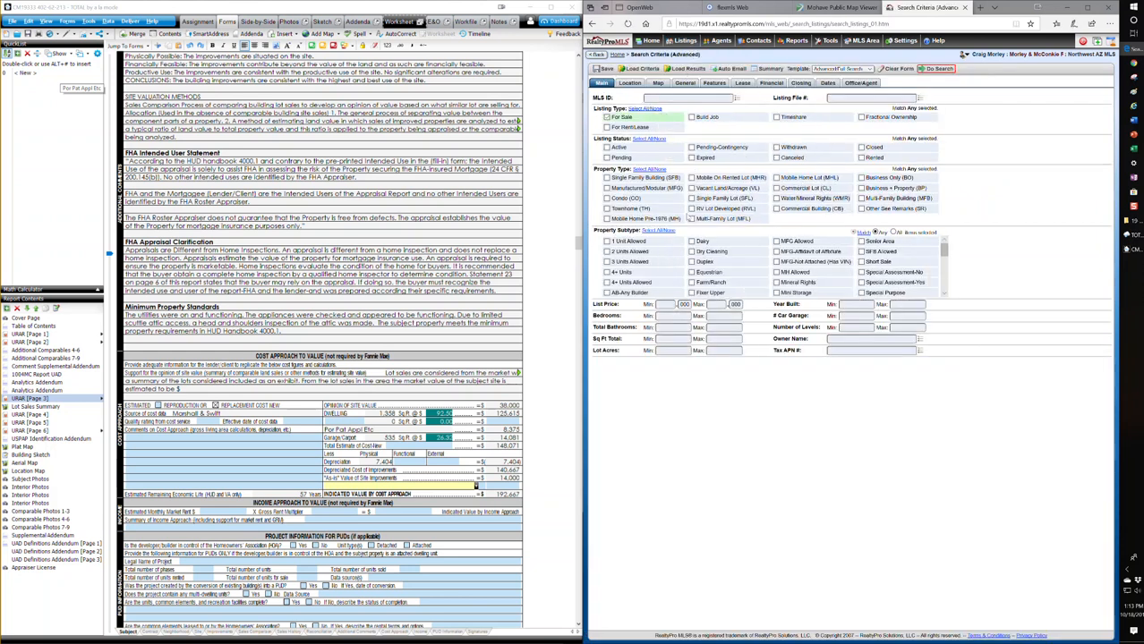
{"action": "left_click", "coordinate": [693, 199]}
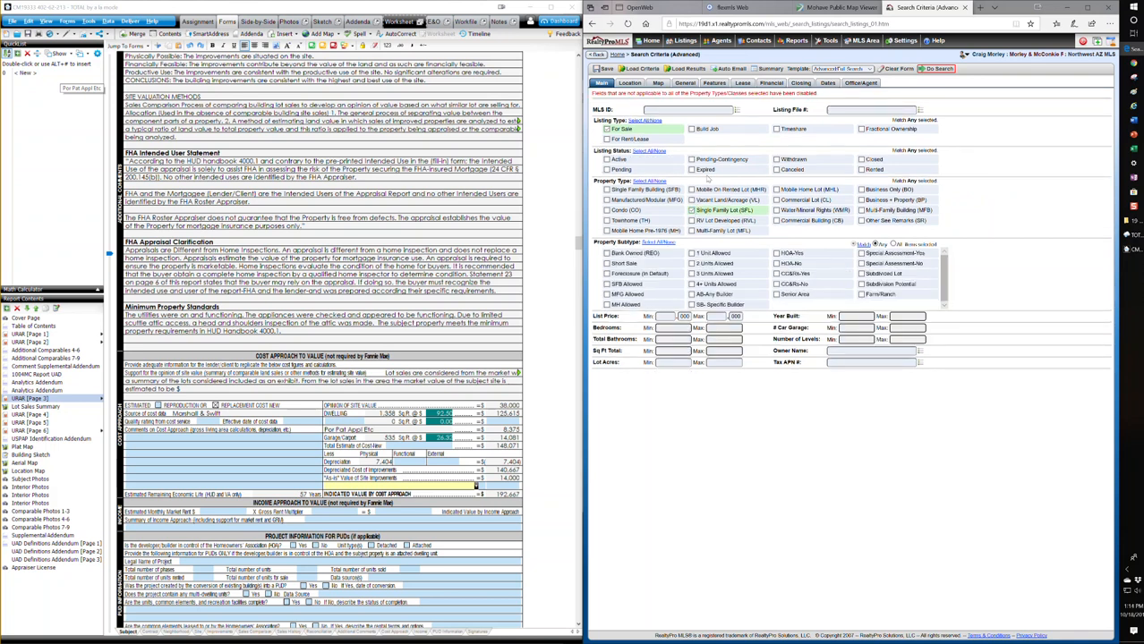
Limit the search to a Date Closed within the last 6 months and to the city of Littlefield.
{"action": "left_click", "coordinate": [825, 85]}
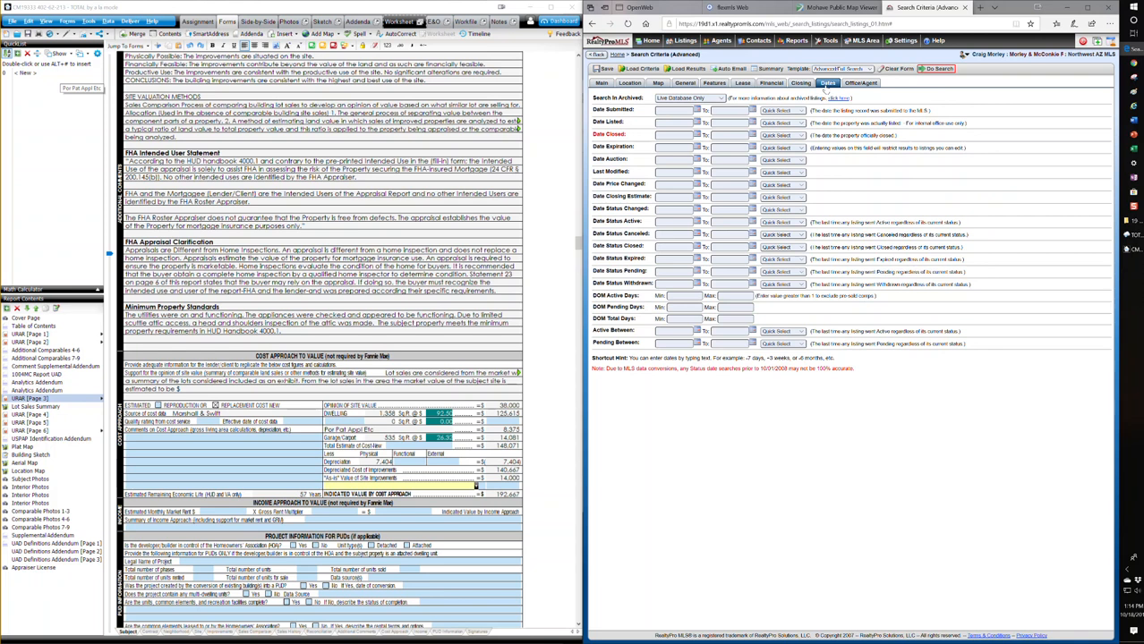
{"action": "left_click", "coordinate": [799, 135]}
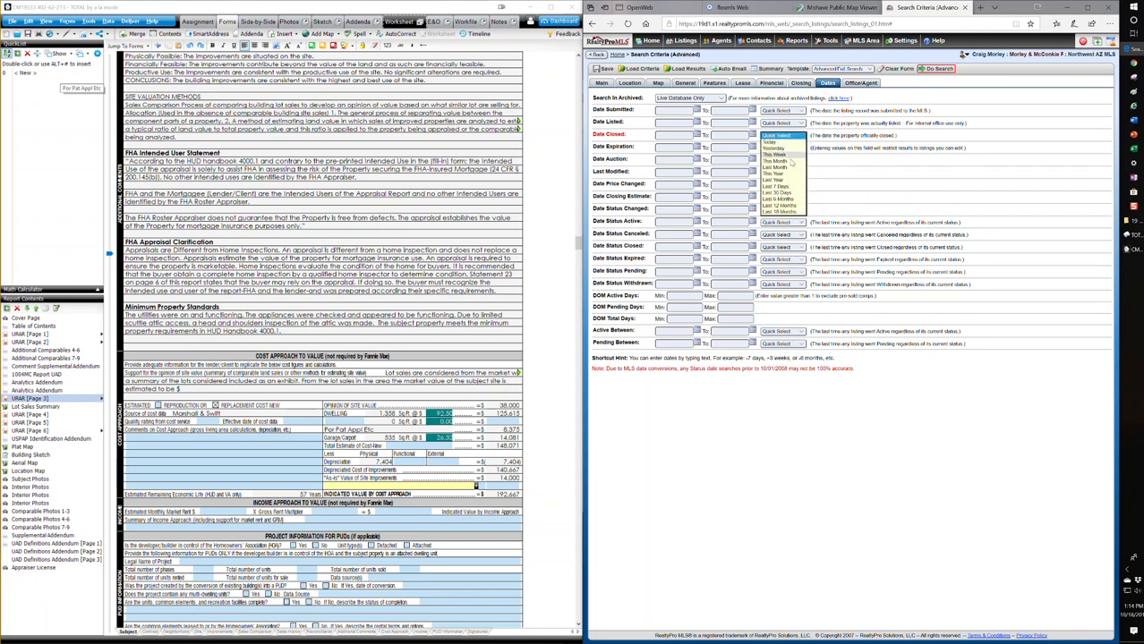
{"action": "left_click", "coordinate": [784, 199]}
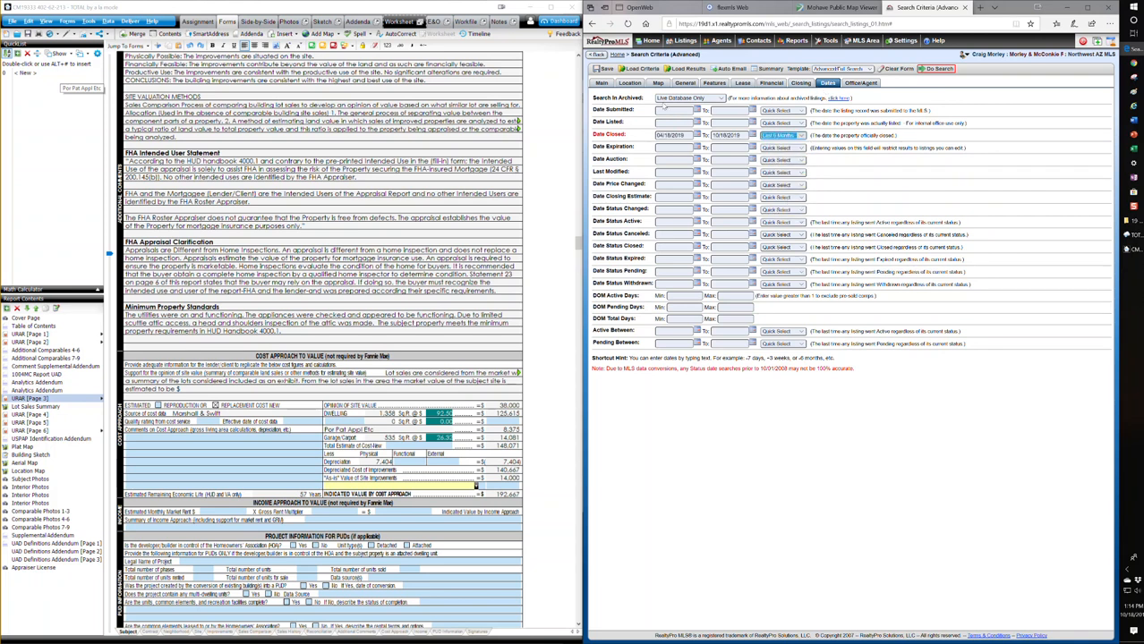
{"action": "left_click", "coordinate": [630, 84]}
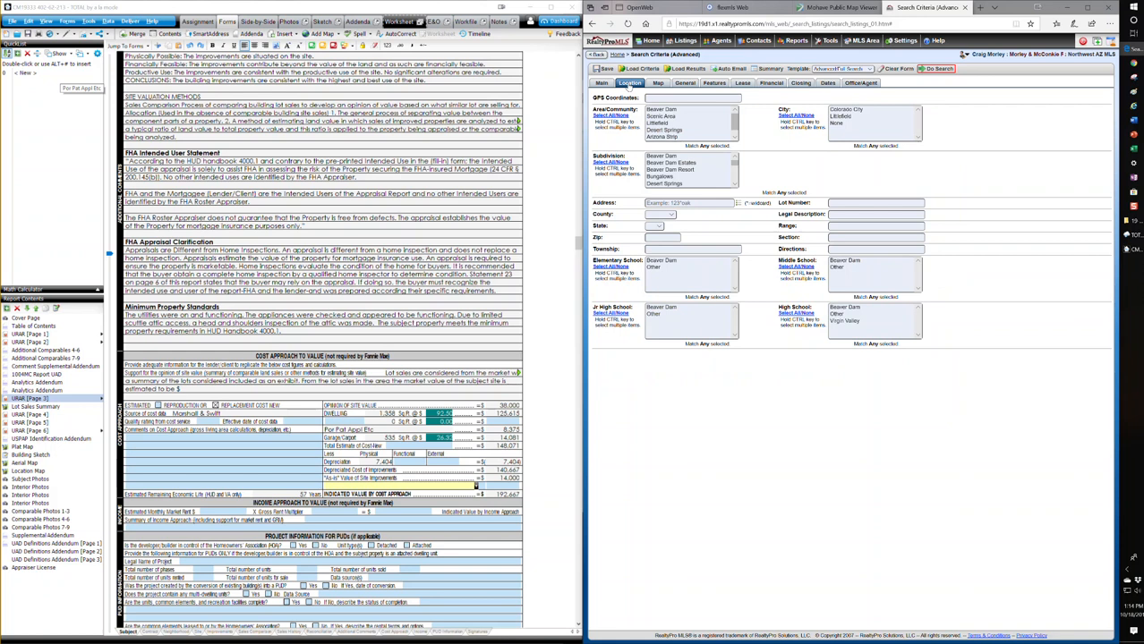
{"action": "left_click", "coordinate": [847, 116]}
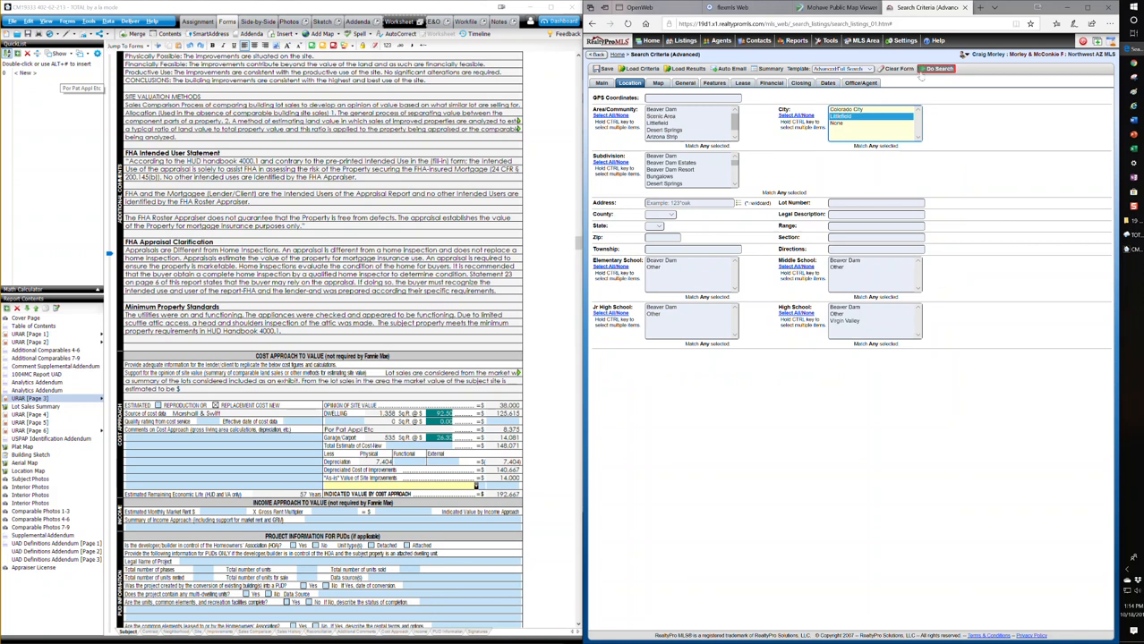
Set the lot acres range to 0.15 through 0.50 and run the search.
{"action": "left_click", "coordinate": [600, 83]}
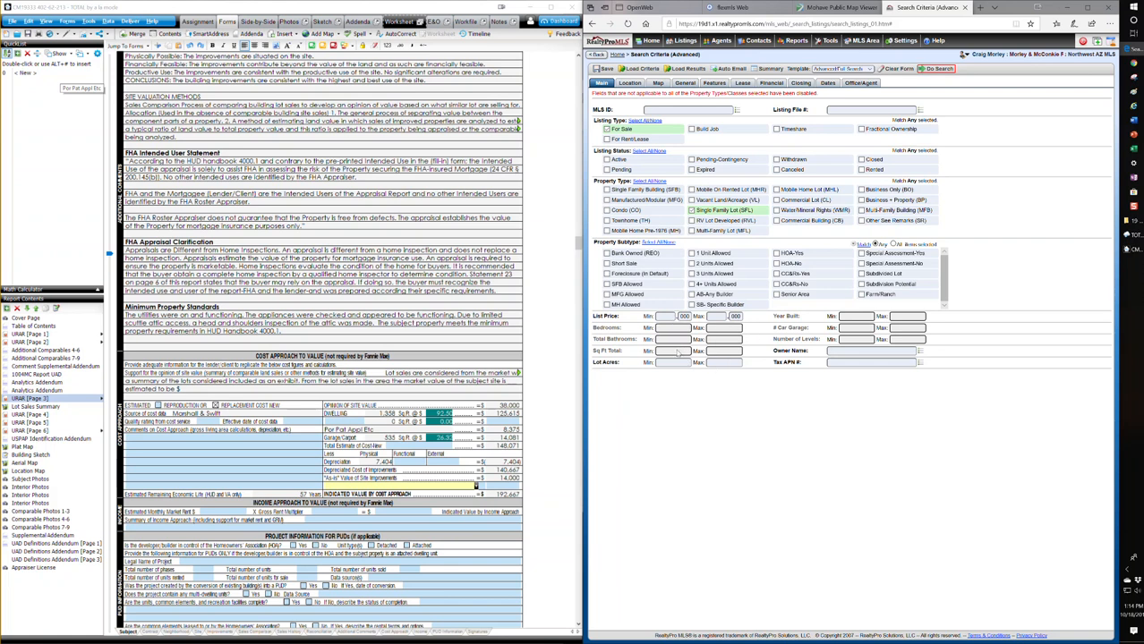
{"action": "left_click", "coordinate": [687, 363]}
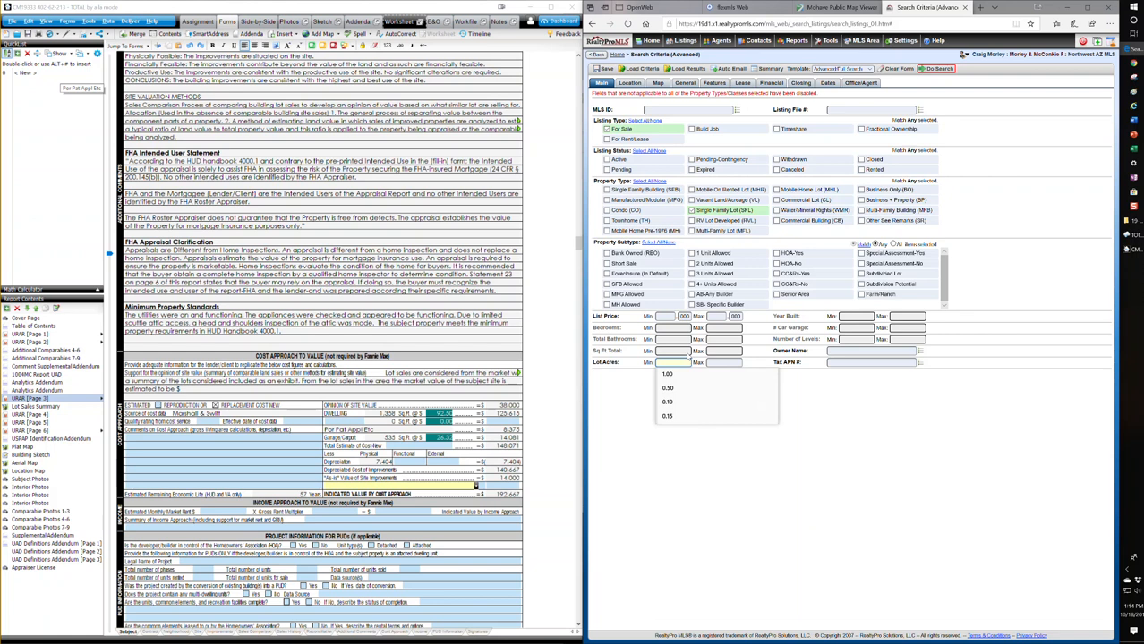
{"action": "type", "text": ".15"}
{"action": "key", "text": "Tab"}
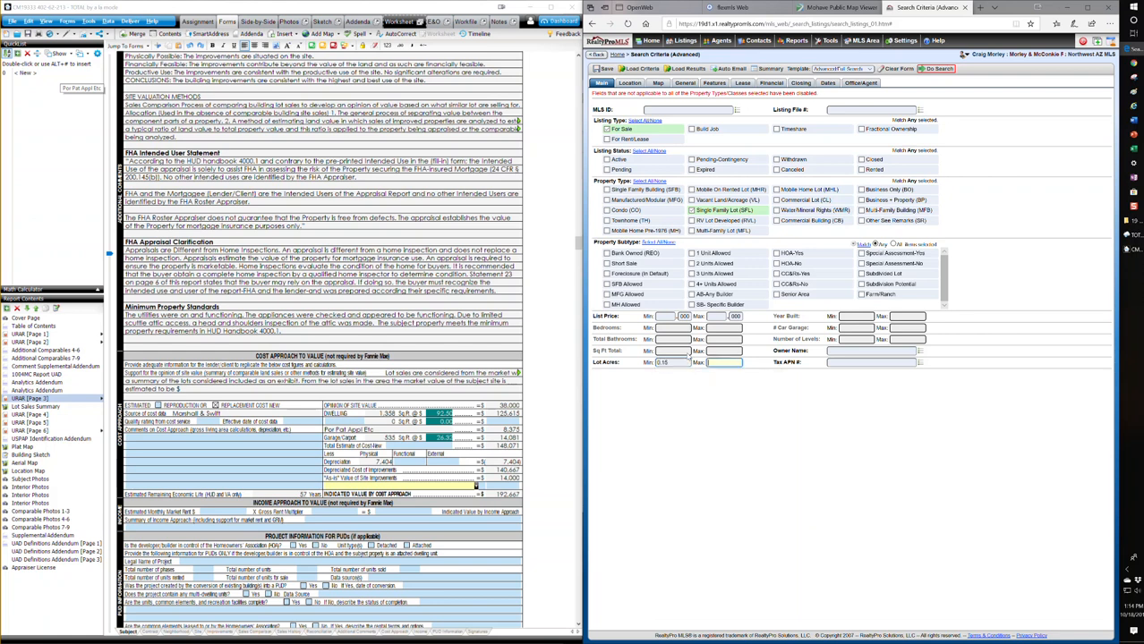
{"action": "type", "text": ".5"}
{"action": "key", "text": "Tab"}
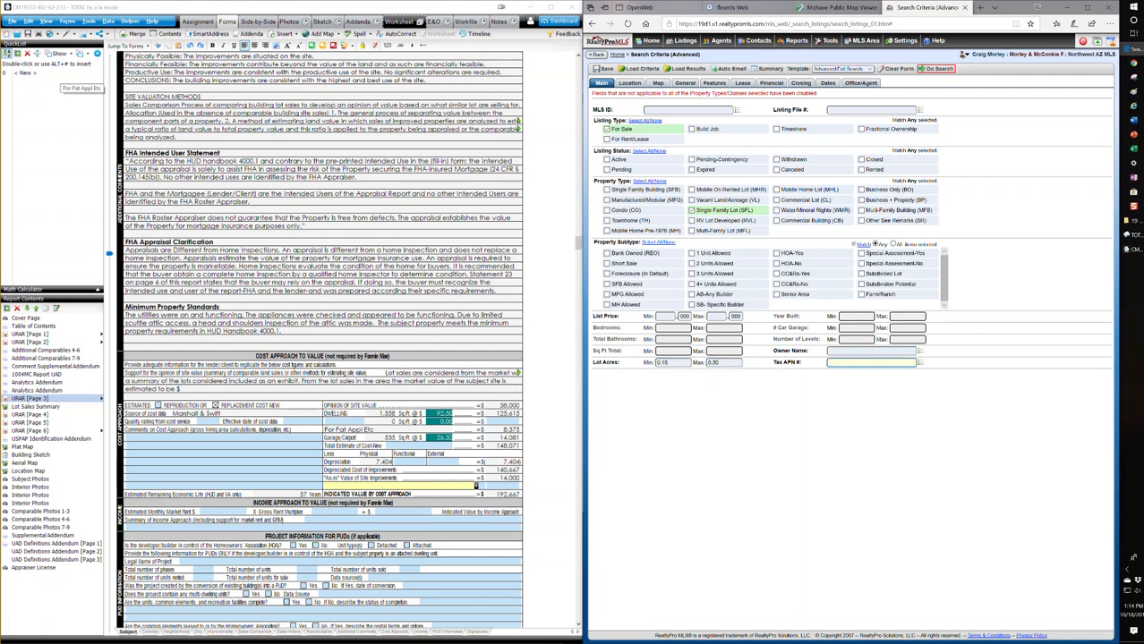
{"action": "left_click", "coordinate": [939, 68]}
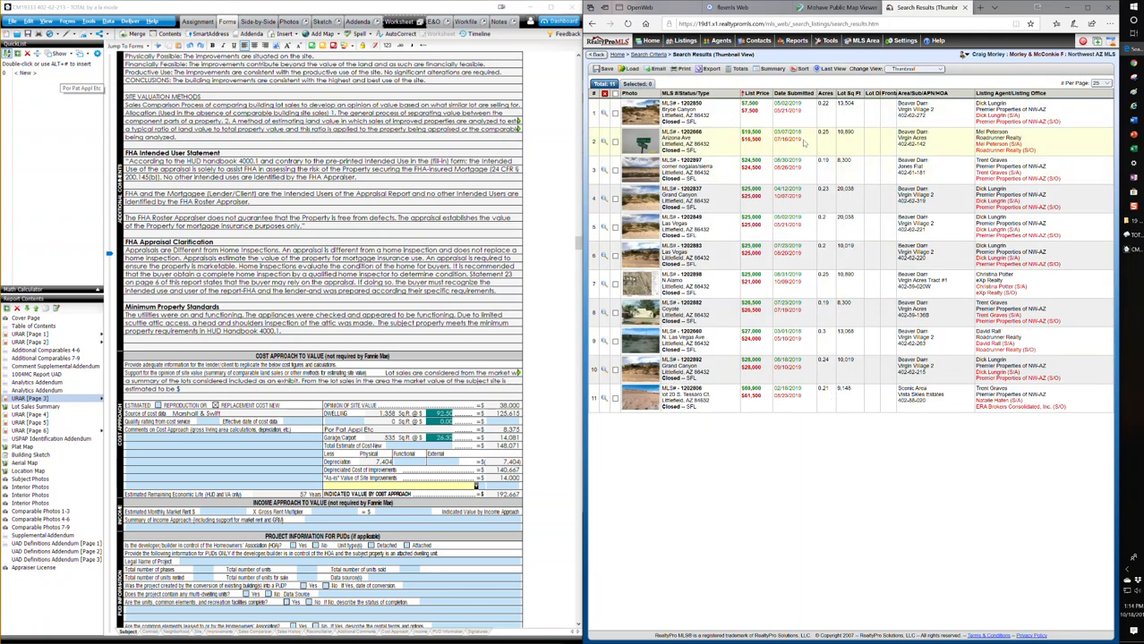
Sort the results by date submitted and select the lot sales in rows 2, 3, 4, 5 and 11.
{"action": "left_click", "coordinate": [787, 94]}
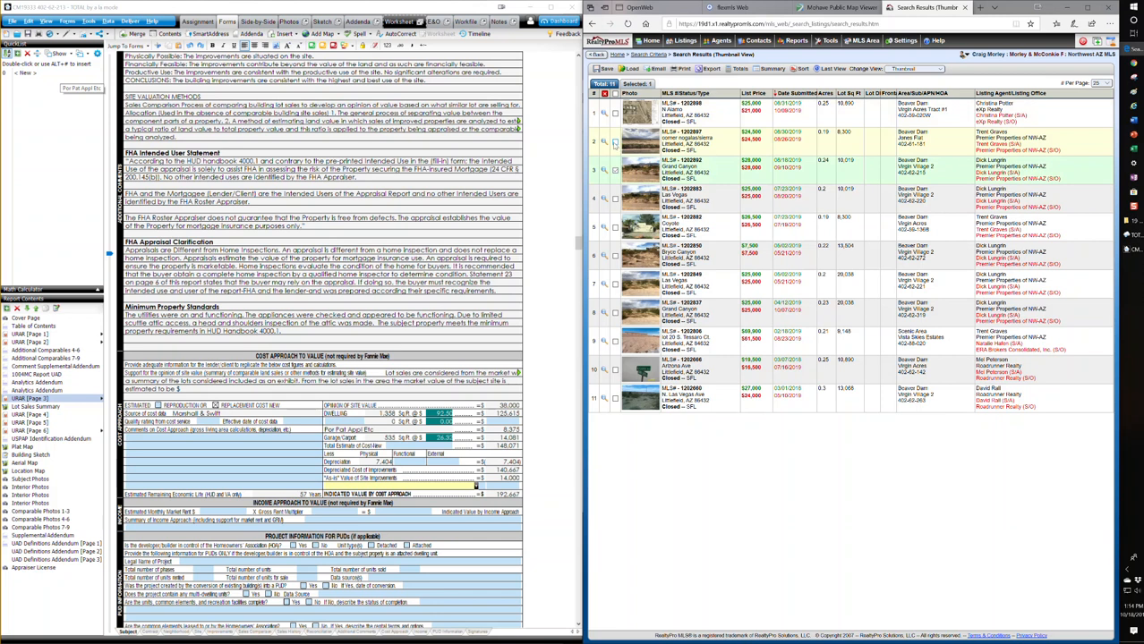
{"action": "left_click", "coordinate": [615, 198]}
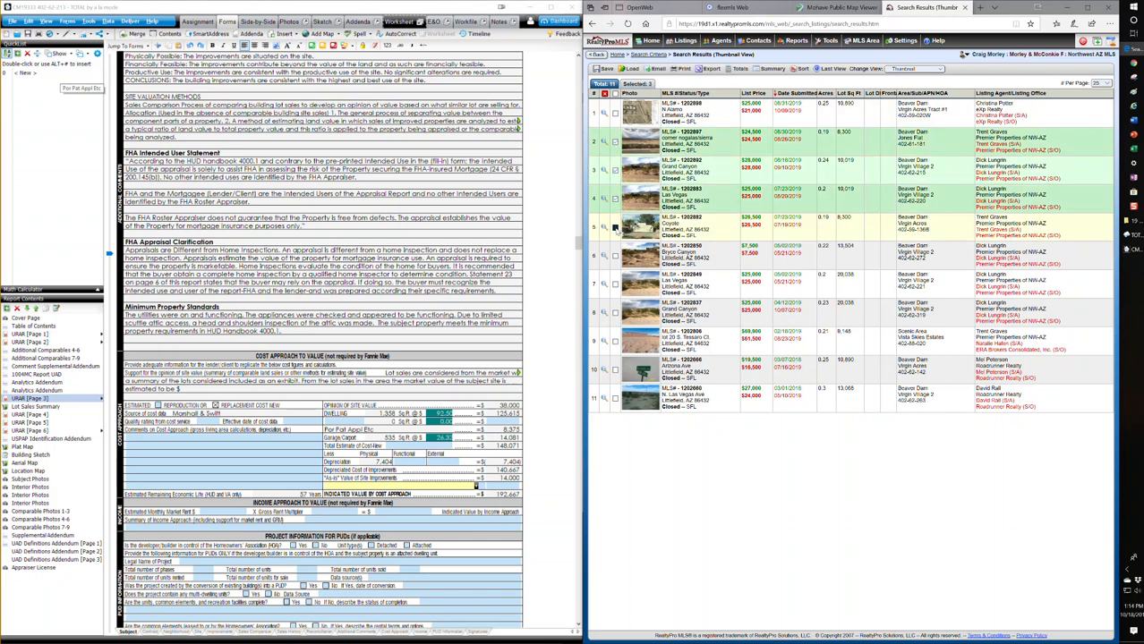
{"action": "left_click", "coordinate": [615, 227]}
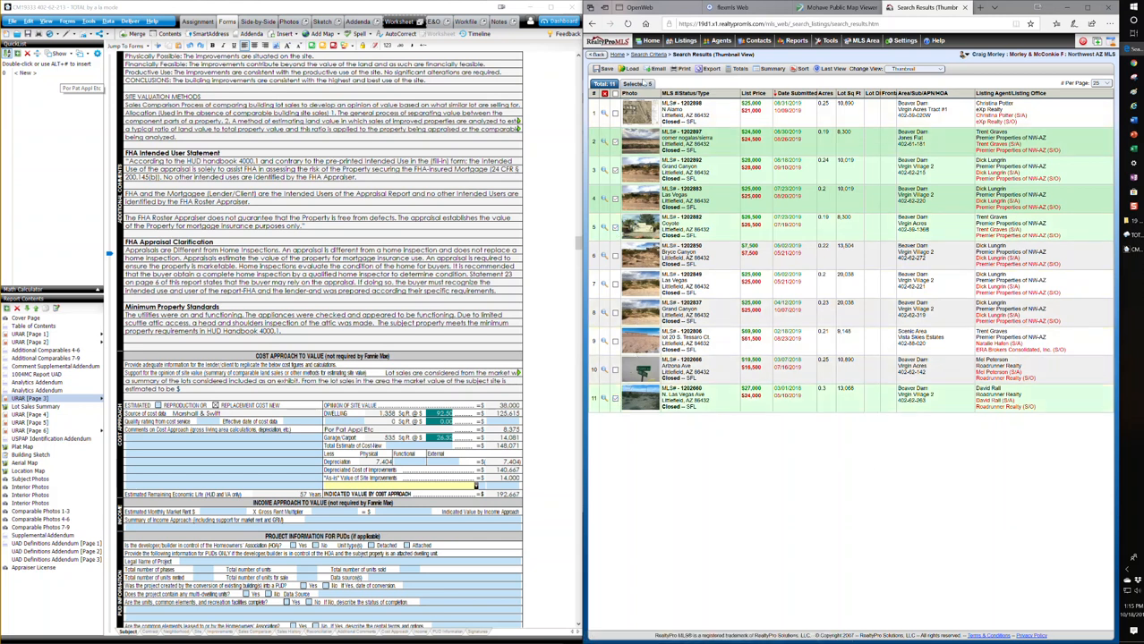
Show only the five selected lot sales and capture their results table as a screen snip.
{"action": "left_click", "coordinate": [640, 83]}
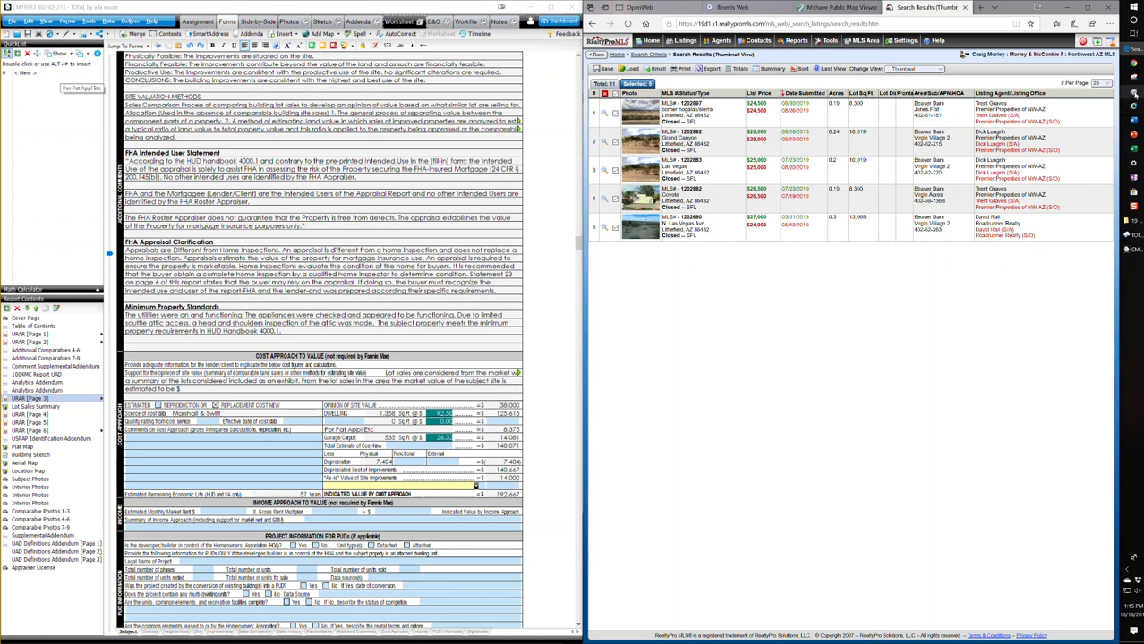
{"action": "left_click", "coordinate": [1135, 80]}
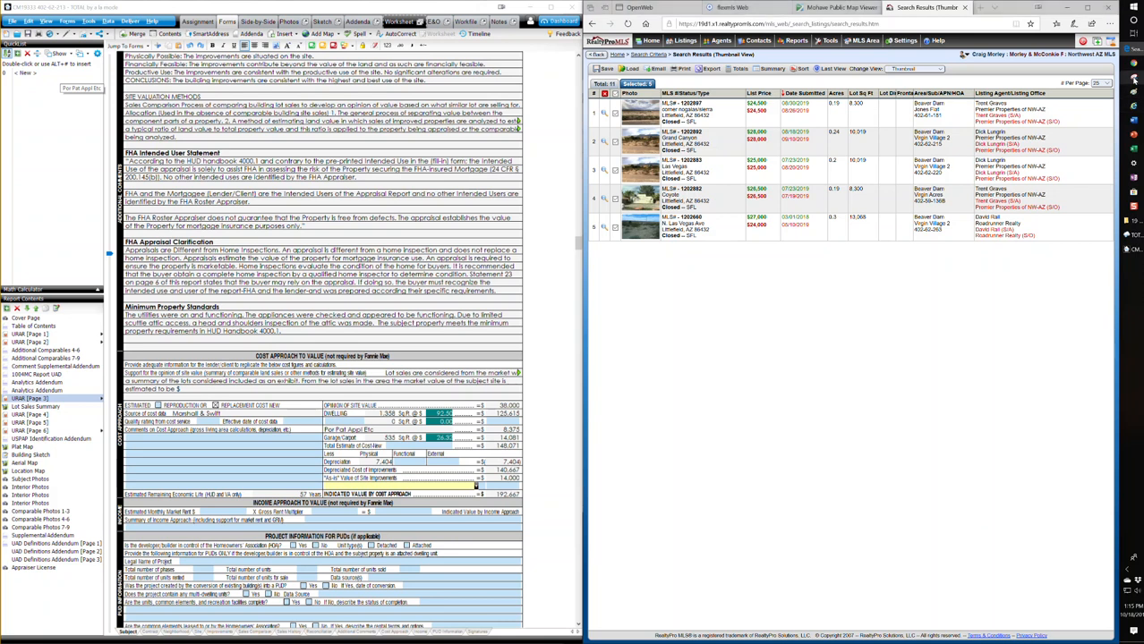
{"action": "left_click", "coordinate": [232, 118]}
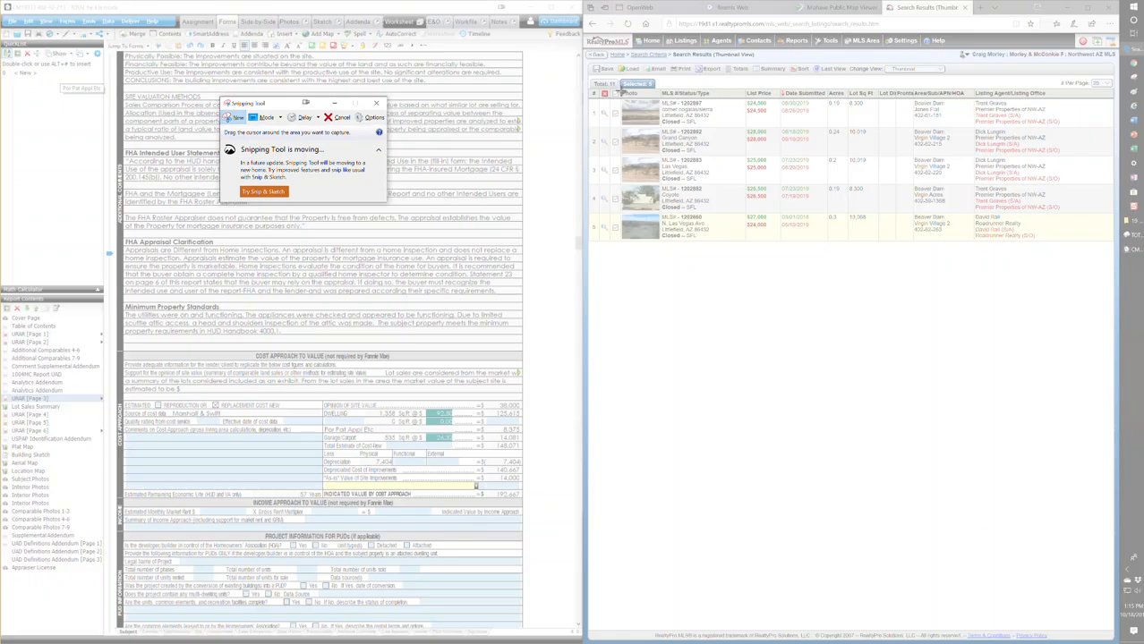
{"action": "left_click_drag", "start_coordinate": [619, 92], "coordinate": [1071, 242]}
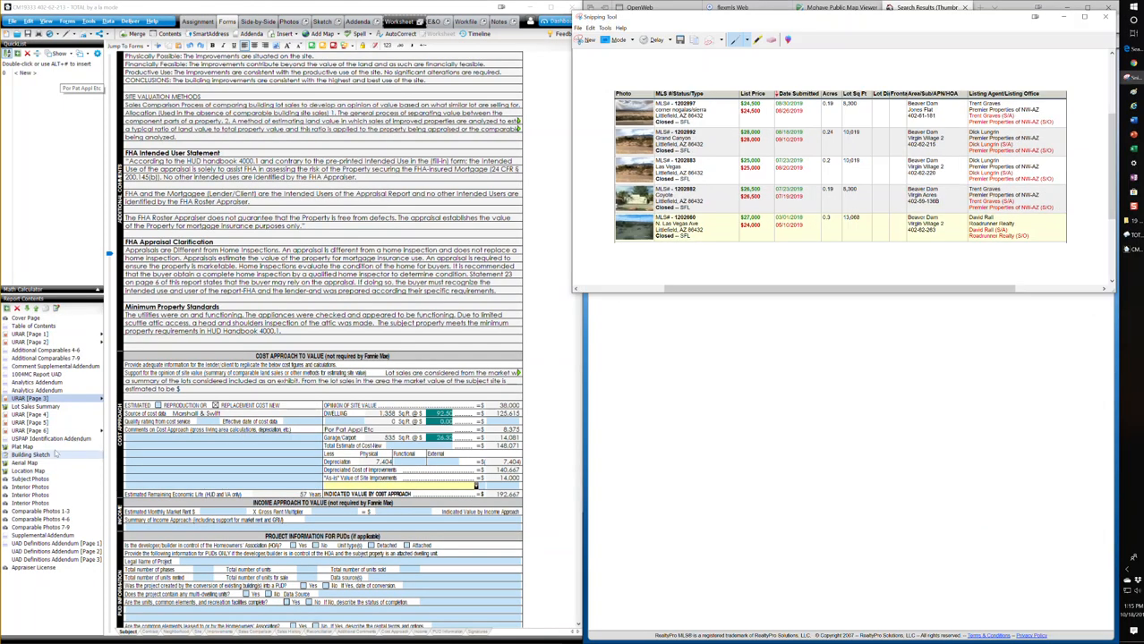
Insert the captured lot sales table as the image on the report's Lot Sales Summary page.
{"action": "left_click", "coordinate": [38, 407]}
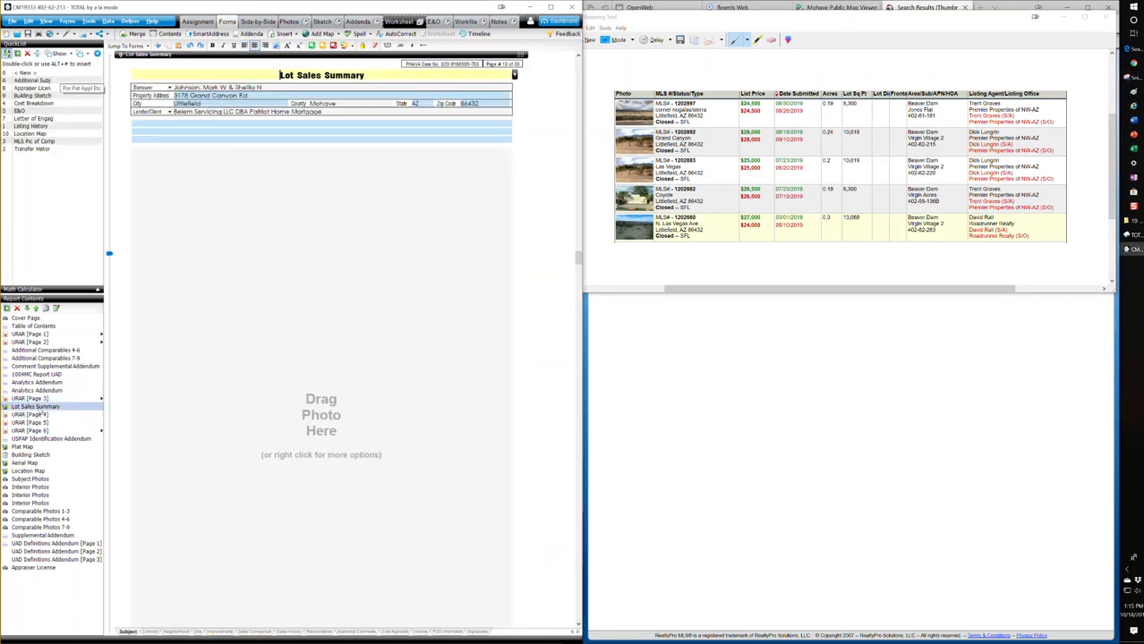
{"action": "right_click", "coordinate": [327, 230]}
{"action": "left_click", "coordinate": [358, 250]}
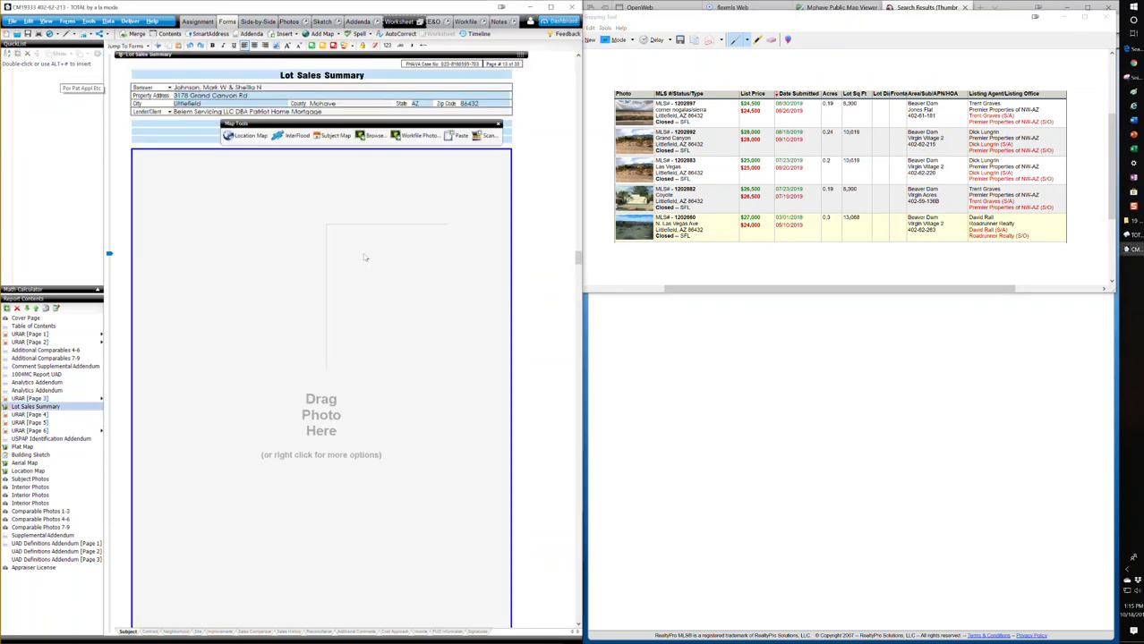
{"action": "left_click", "coordinate": [368, 134]}
{"action": "left_click", "coordinate": [355, 201]}
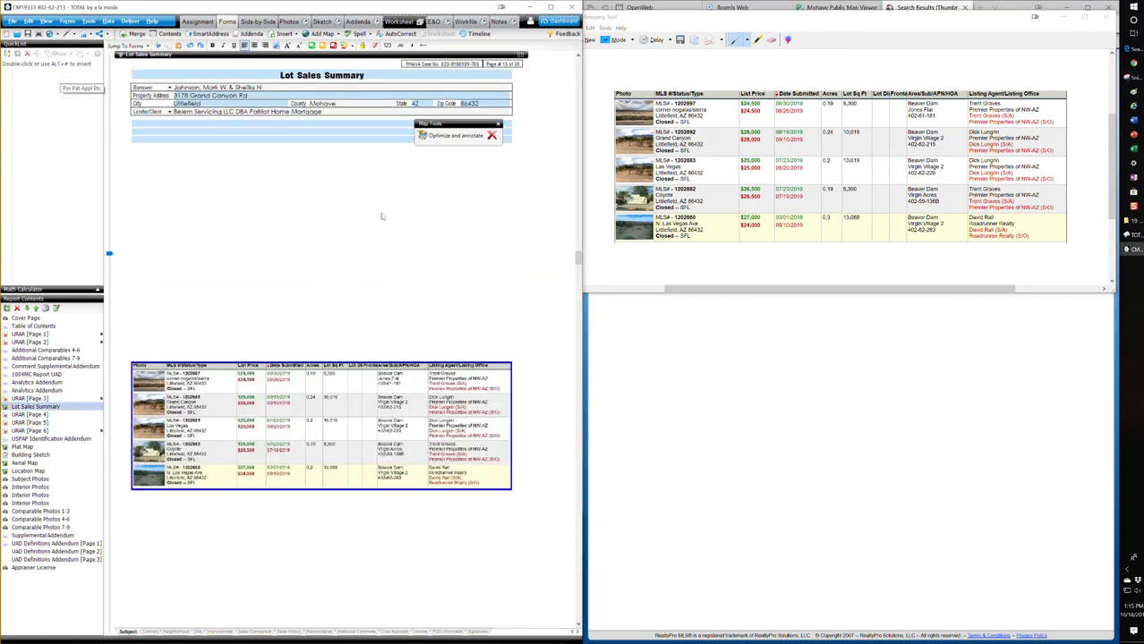
{"action": "double_click", "coordinate": [356, 294]}
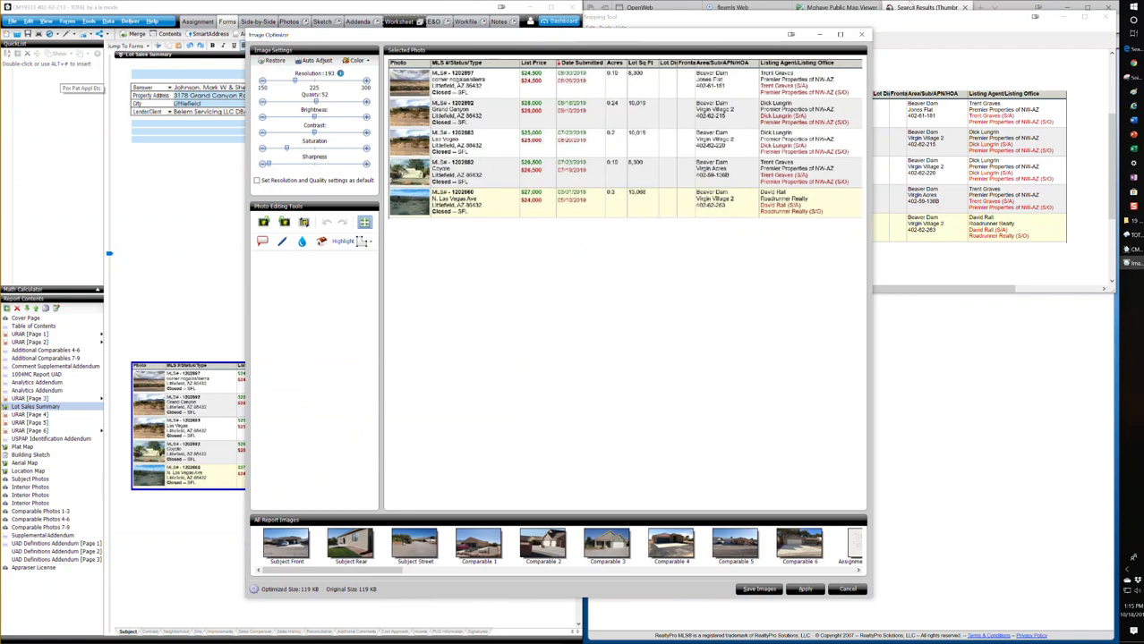
{"action": "left_click", "coordinate": [861, 34]}
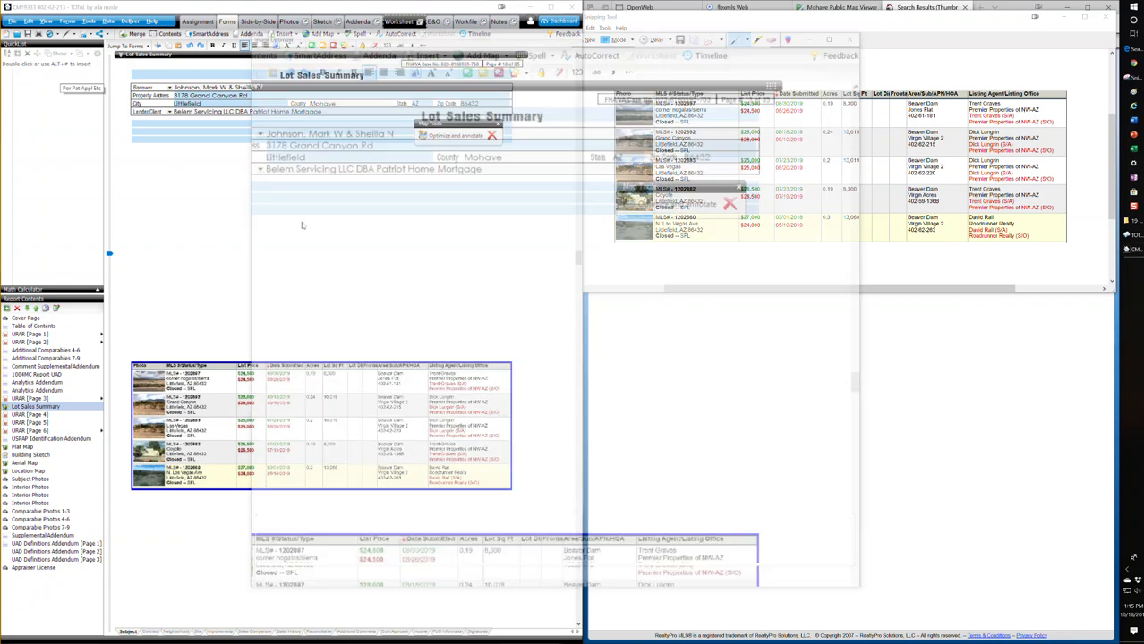
{"action": "left_click", "coordinate": [682, 204]}
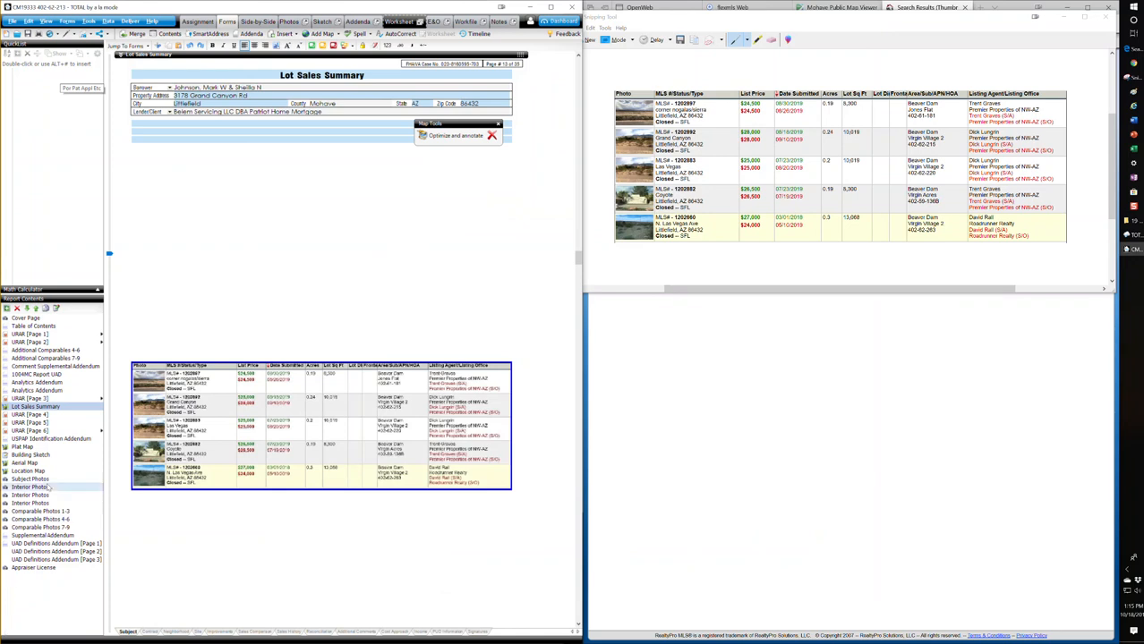
On URAR Page 3, complete the site value support comment with an estimated site market value of $26,000.
{"action": "mouse_move", "coordinate": [60, 345]}
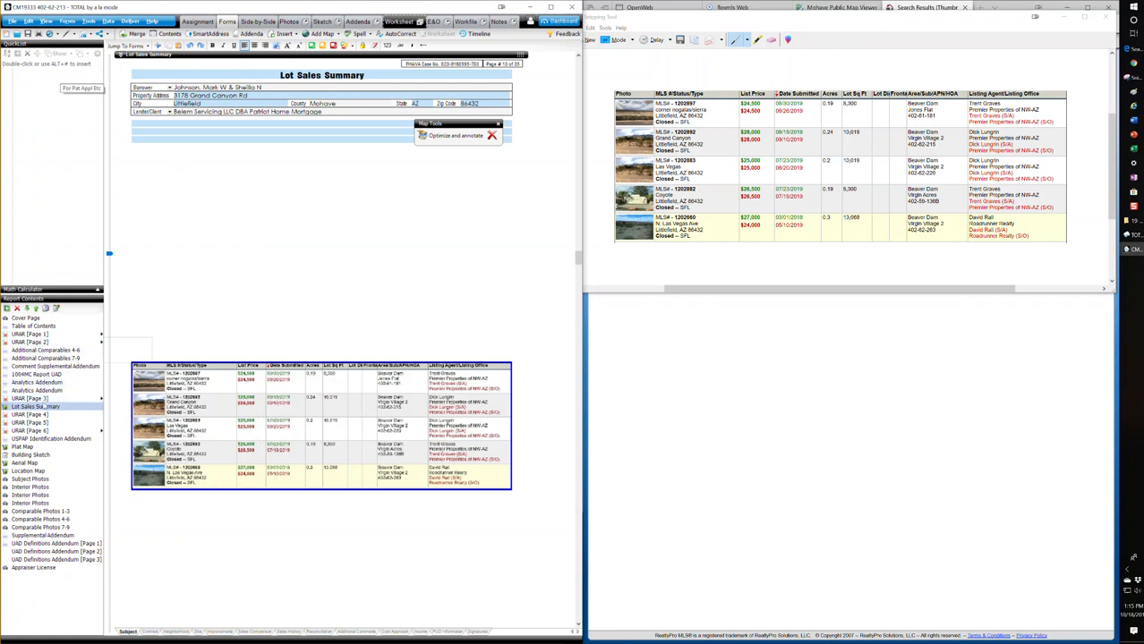
{"action": "mouse_move", "coordinate": [40, 399]}
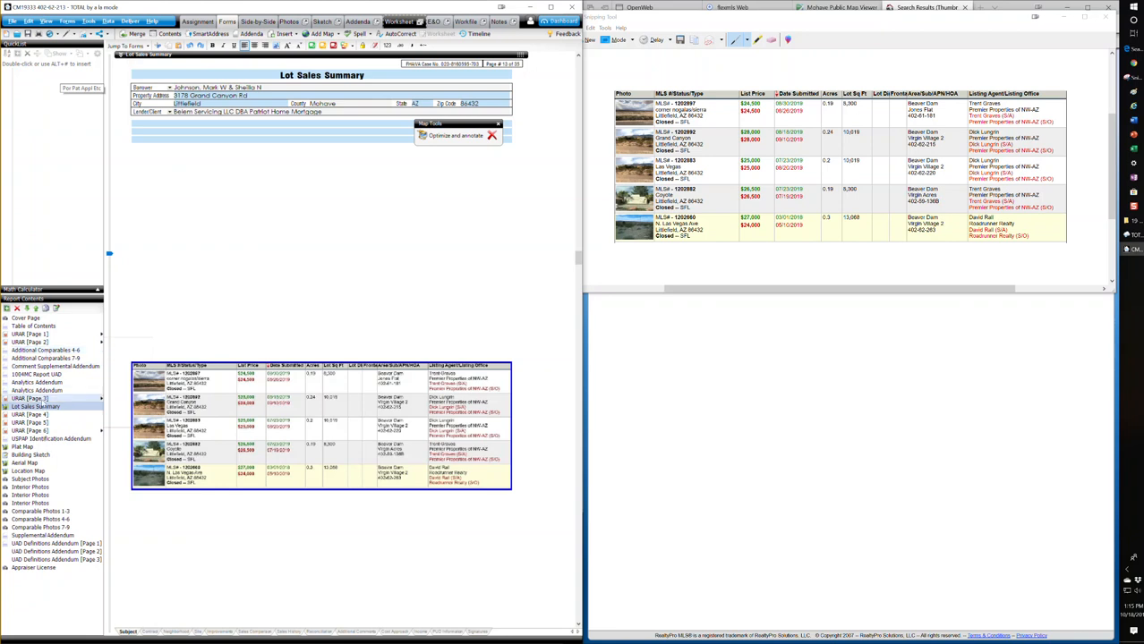
{"action": "left_click", "coordinate": [32, 399]}
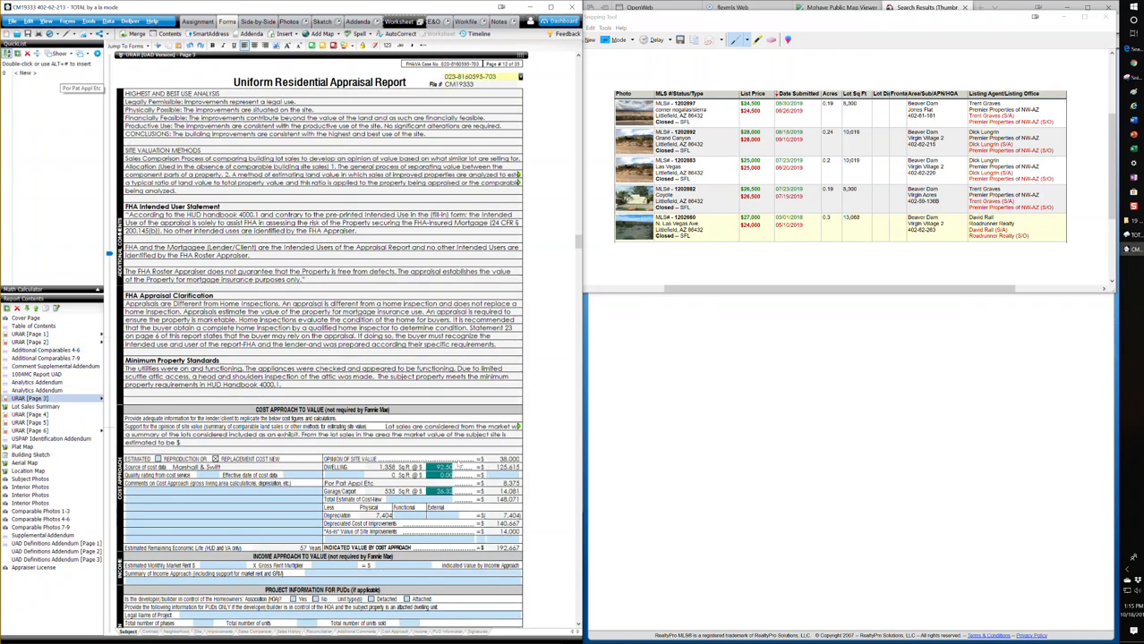
{"action": "left_click", "coordinate": [303, 442]}
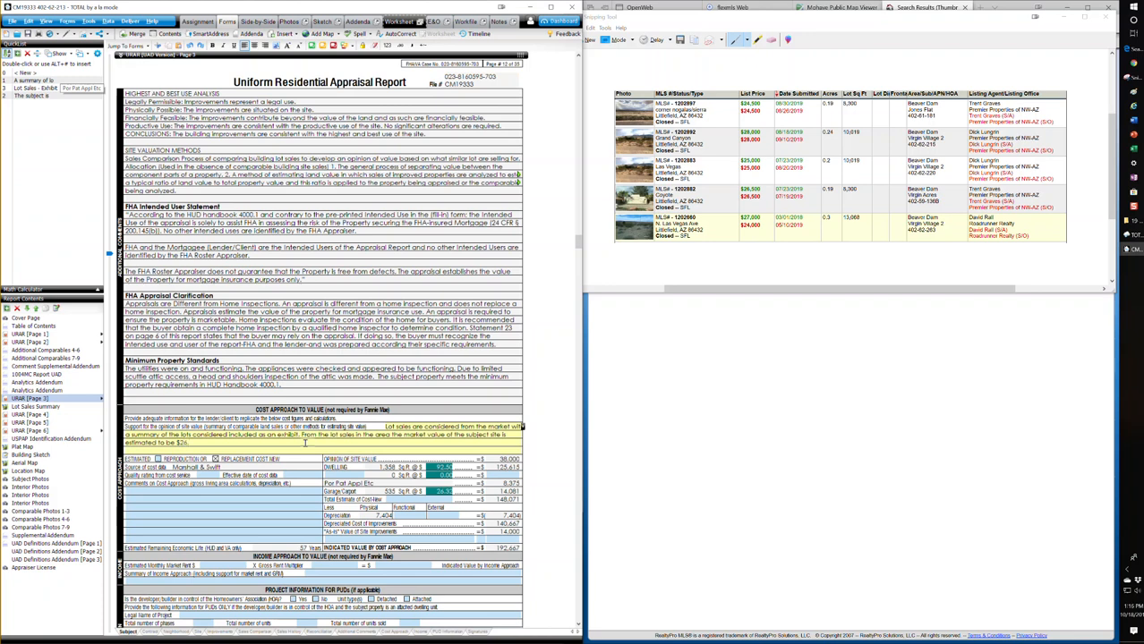
{"action": "type", "text": "000"}
{"action": "key", "text": "Tab"}
Set the Opinion of Site Value in the Cost Approach to 26,000.
{"action": "left_click", "coordinate": [504, 458]}
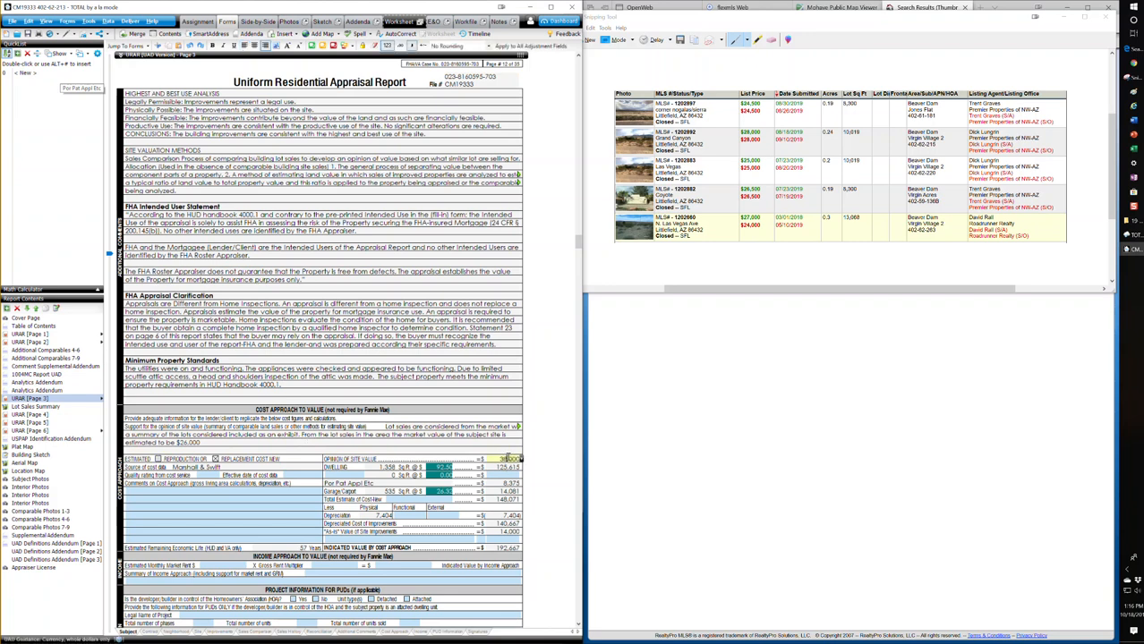
{"action": "key", "text": "Tab"}
{"action": "key", "text": "Tab"}
{"action": "key", "text": "Tab"}
{"action": "key", "text": "Tab"}
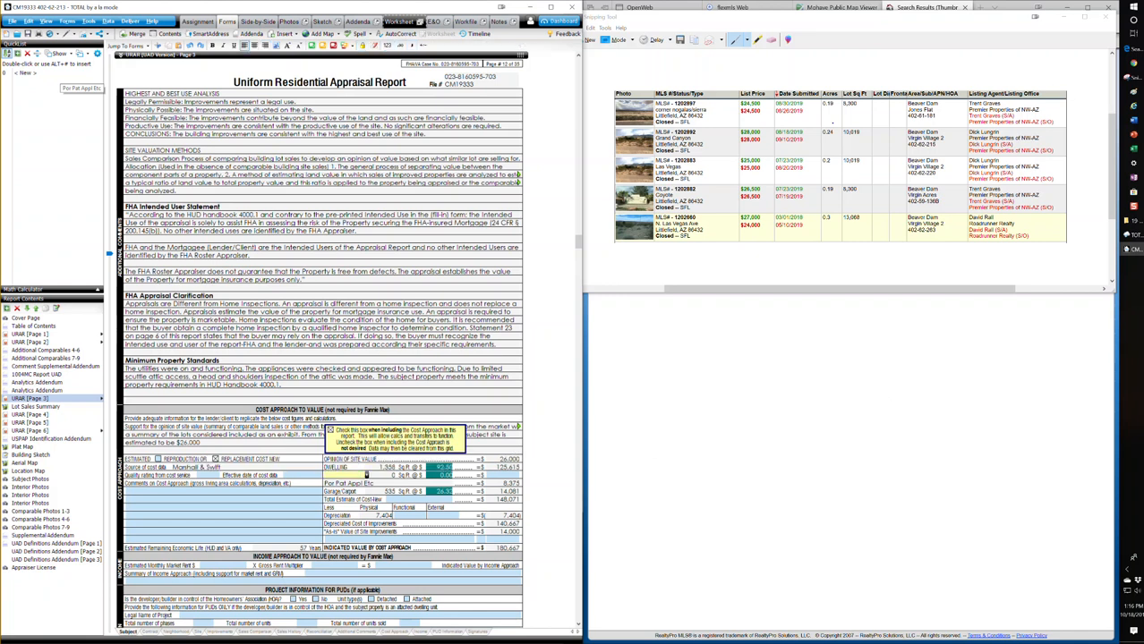
Close the snip without saving, and copy the worksheet's Cost Summary rows from Base through Location into the Comments on Cost Approach.
{"action": "left_click", "coordinate": [1108, 17]}
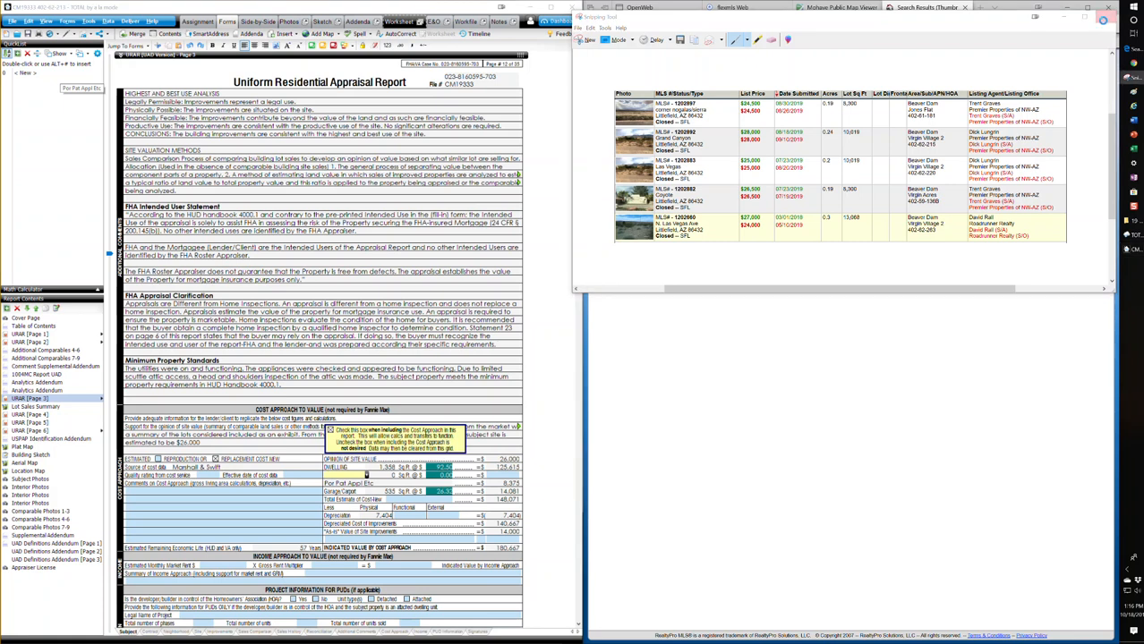
{"action": "left_click", "coordinate": [881, 162]}
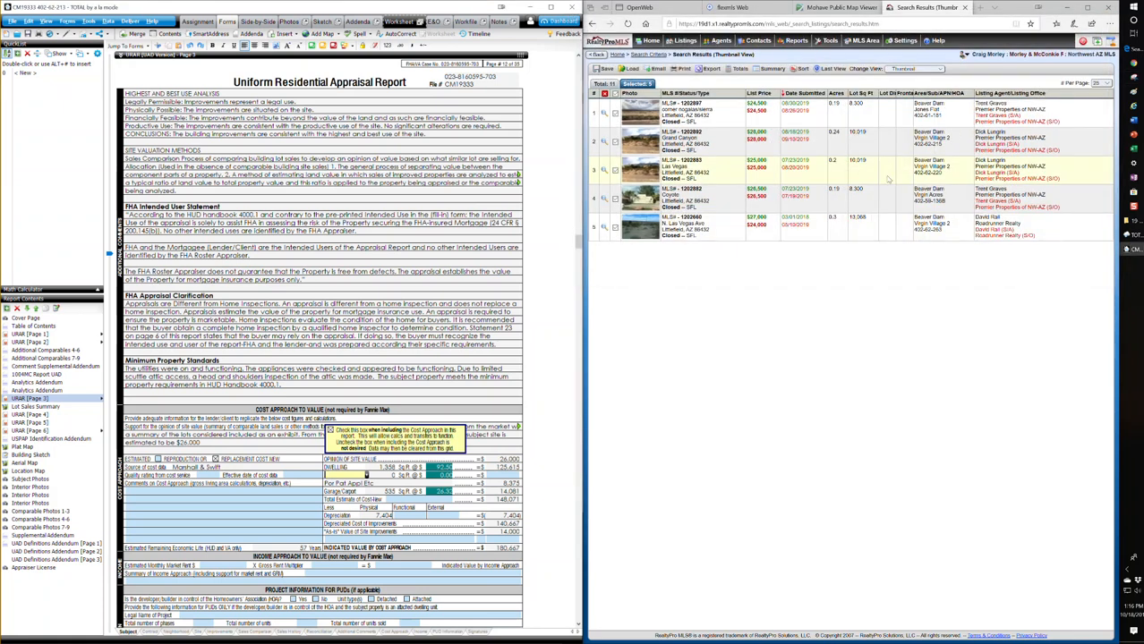
{"action": "left_click", "coordinate": [407, 23]}
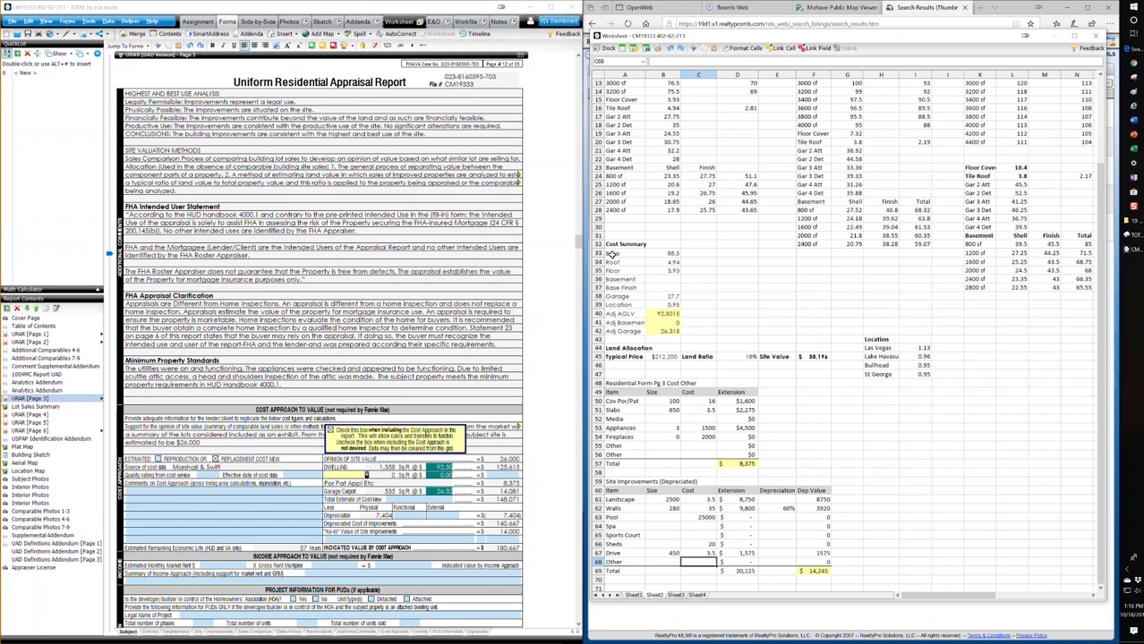
{"action": "left_click_drag", "start_coordinate": [611, 253], "coordinate": [665, 304]}
{"action": "key", "text": "ctrl+c"}
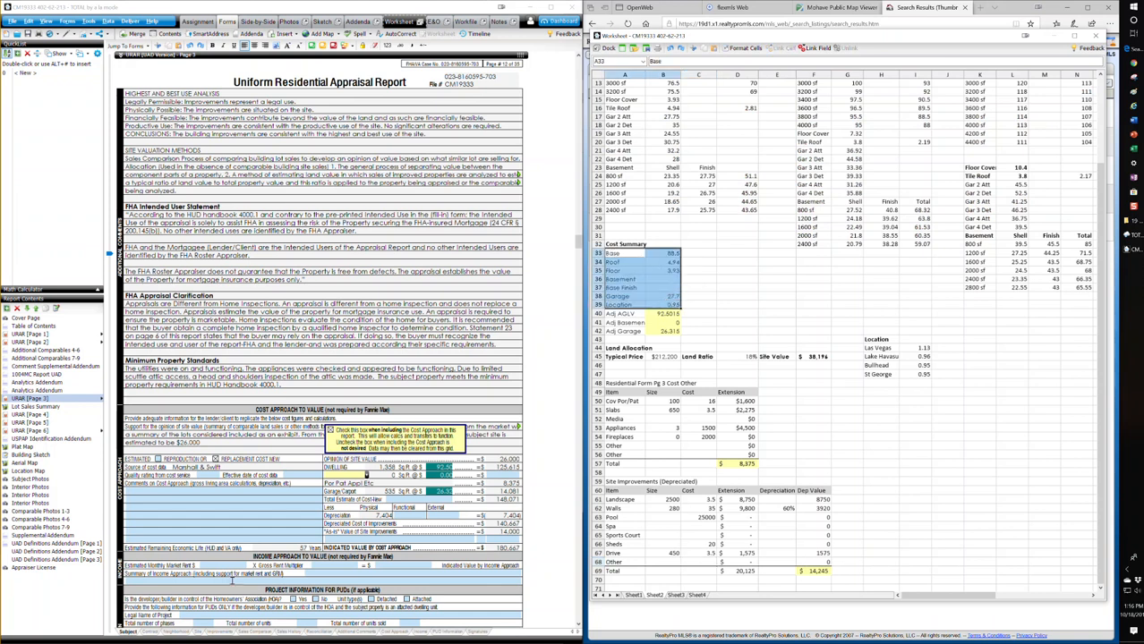
{"action": "left_click", "coordinate": [207, 512]}
{"action": "key", "text": "ctrl+v"}
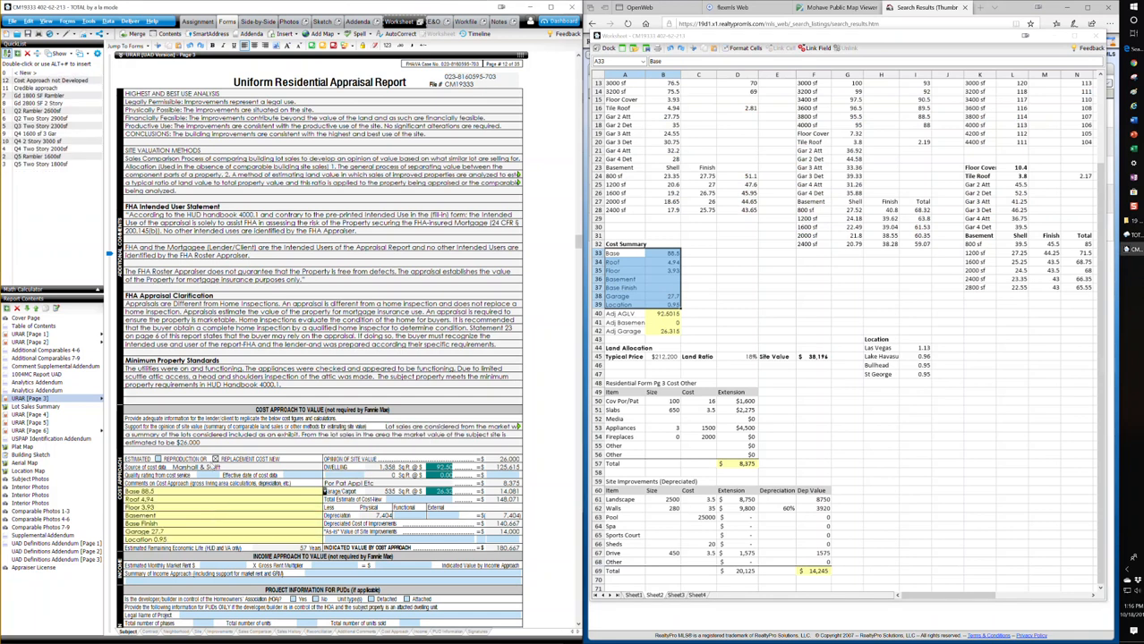
Enter Avg as the quality rating from cost service and 1/19 as the effective date of cost data.
{"action": "left_click", "coordinate": [206, 476]}
{"action": "type", "text": "Avg"}
{"action": "key", "text": "Tab"}
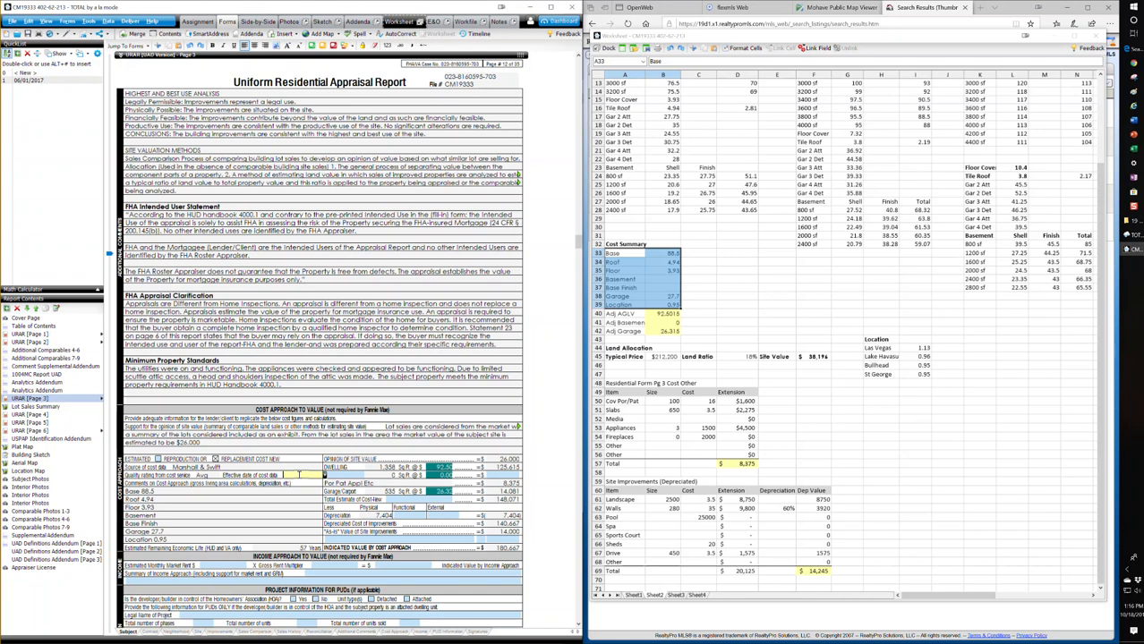
{"action": "type", "text": "1/19"}
{"action": "key", "text": "Tab"}
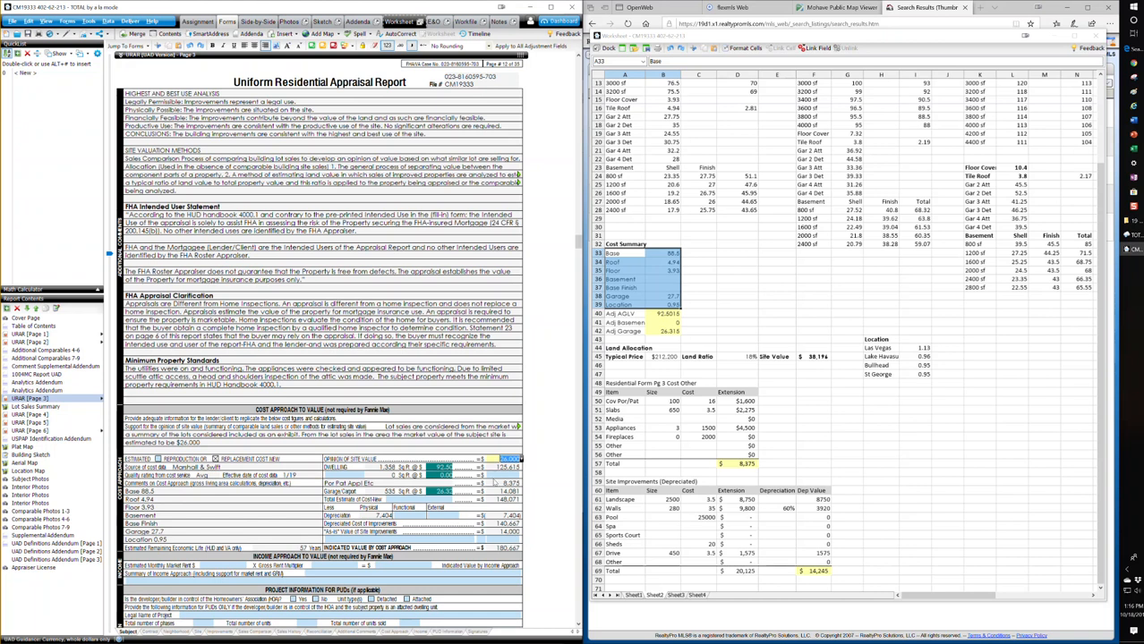
Review the worksheet's componentized value analysis on Sheet3 and the reconciled values and adjustment summaries on Sheet1.
{"action": "left_click", "coordinate": [494, 475]}
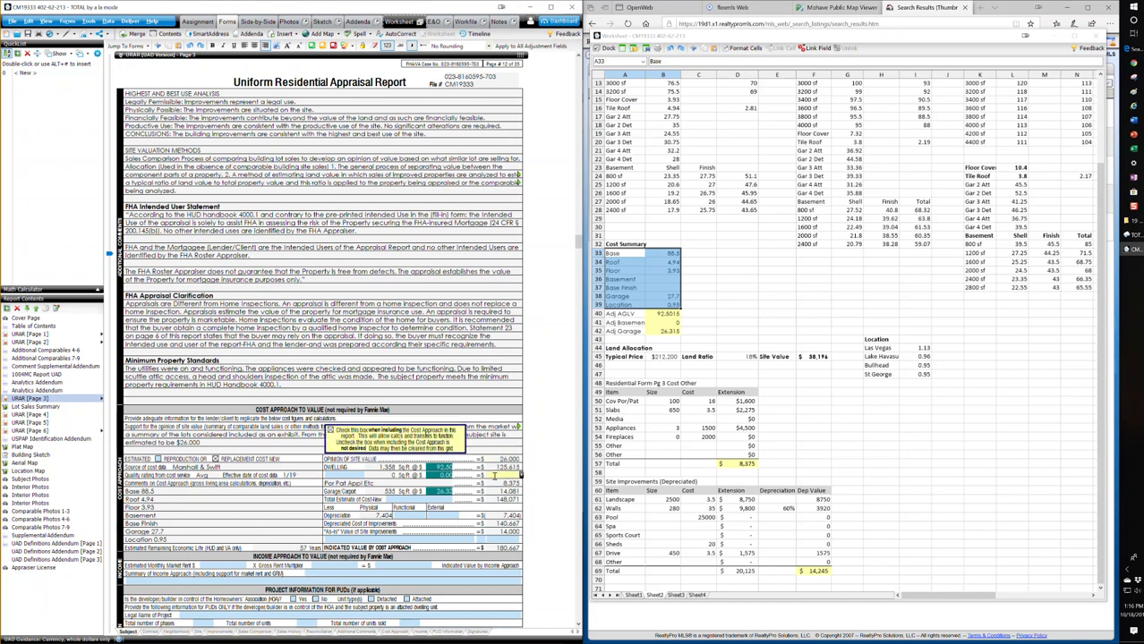
{"action": "left_click", "coordinate": [859, 464]}
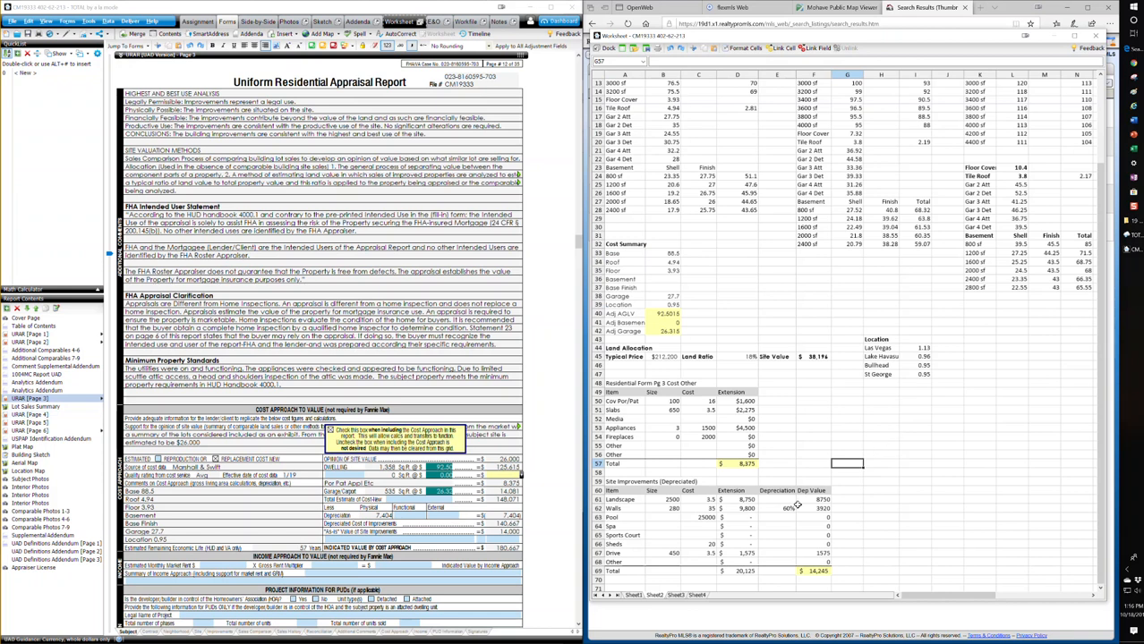
{"action": "left_click", "coordinate": [676, 596]}
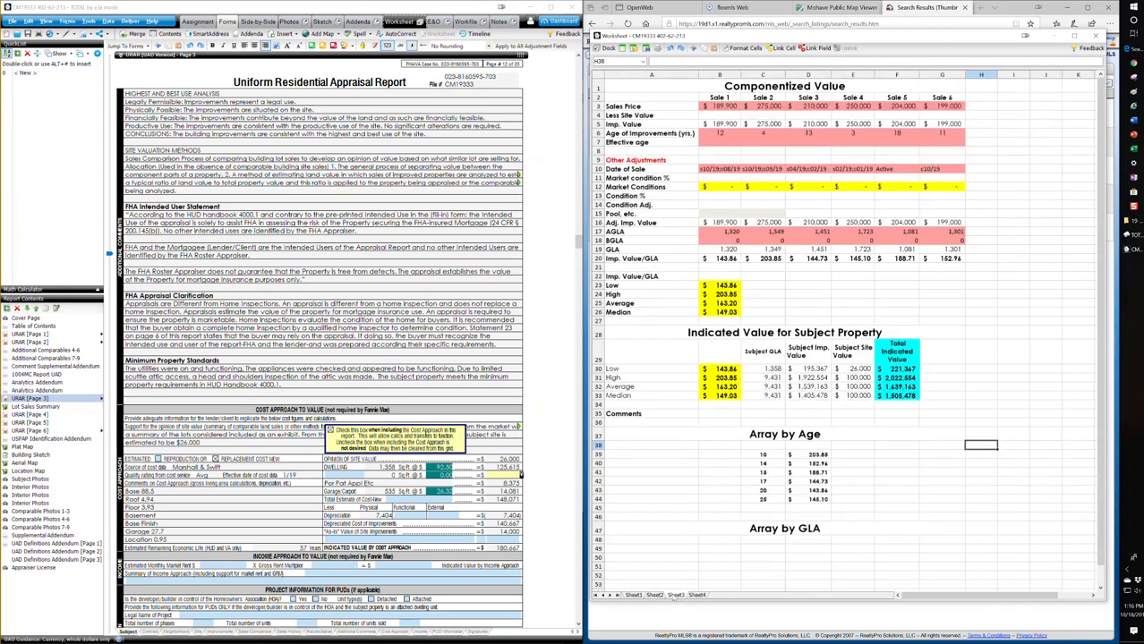
{"action": "left_click", "coordinate": [655, 596]}
{"action": "left_click", "coordinate": [631, 596]}
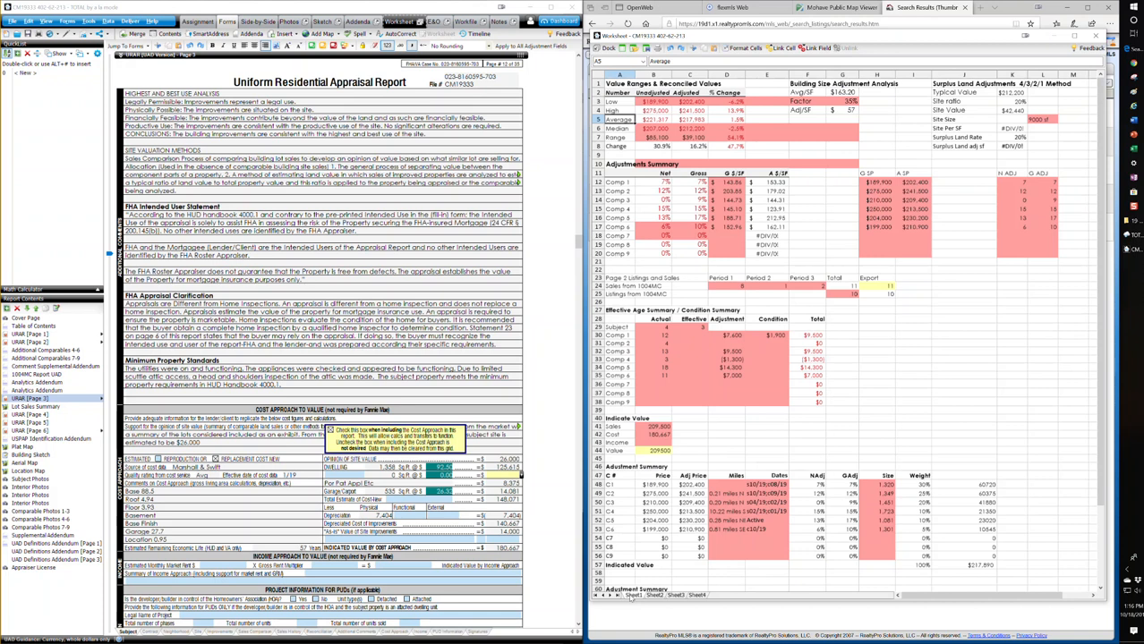